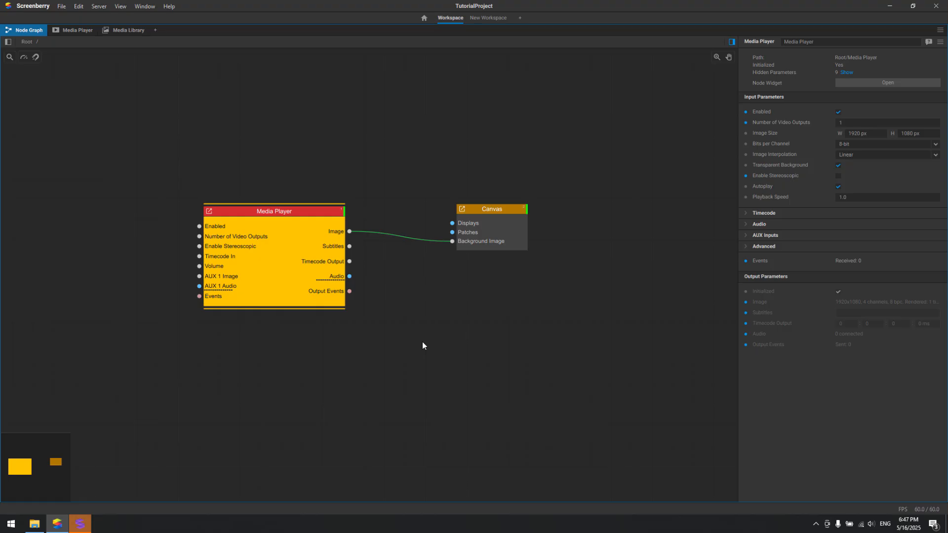
Open the Media Player node's widget and add two matrix playlists to its playlist list.
click(208, 213)
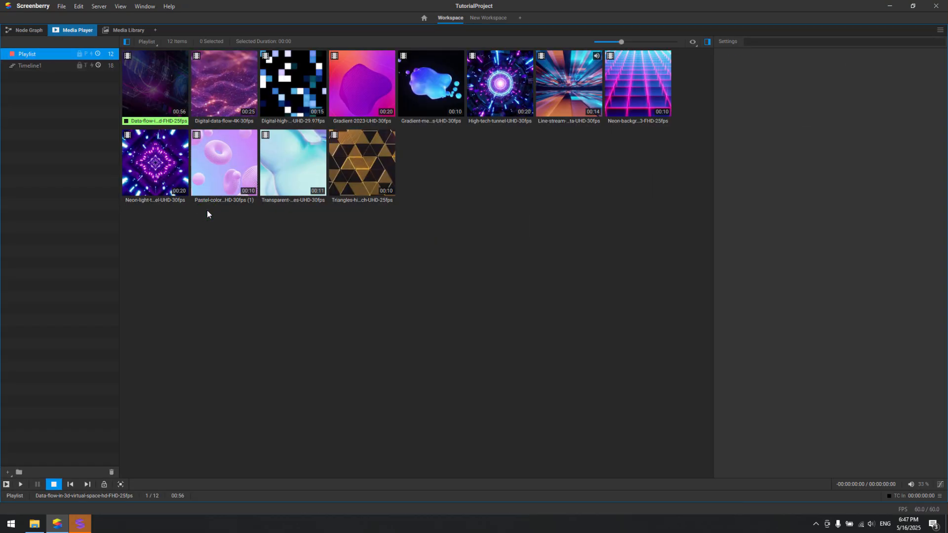
right_click(29, 170)
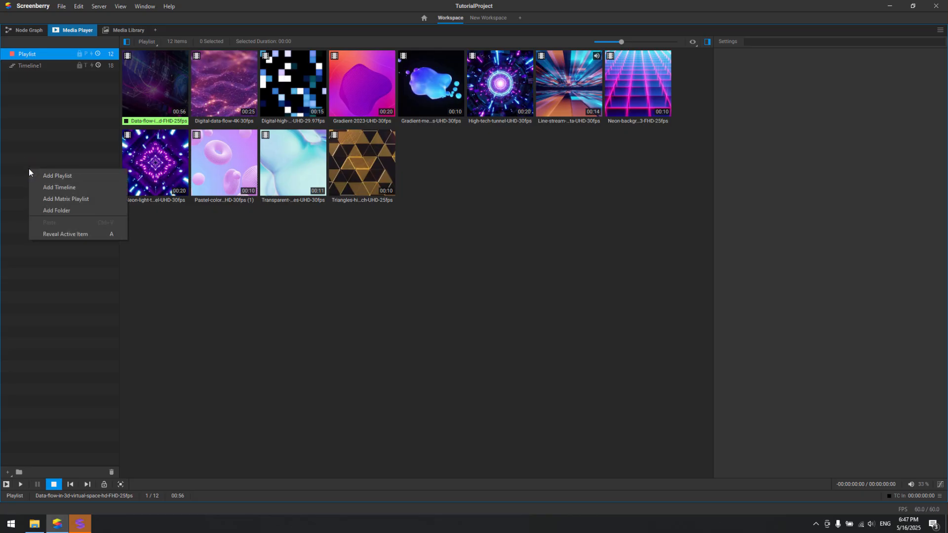
click(47, 199)
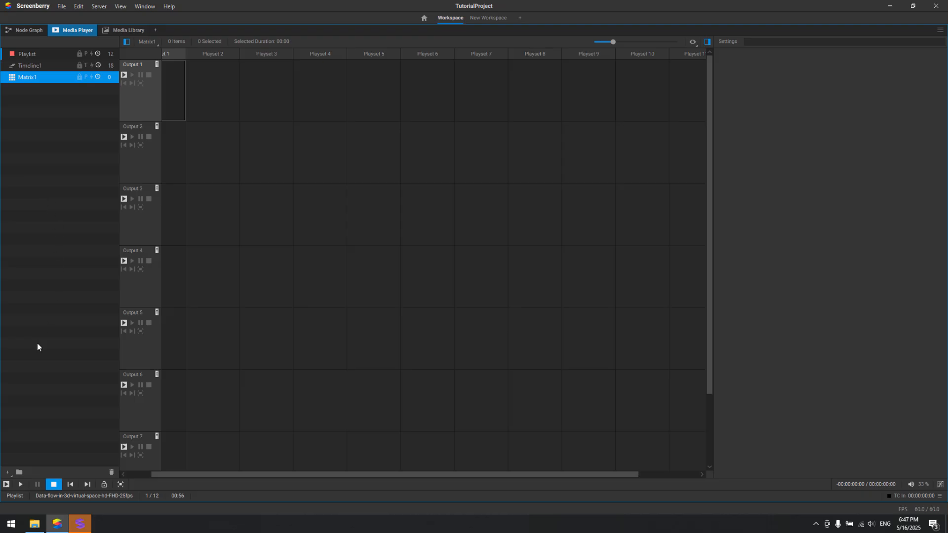
click(7, 472)
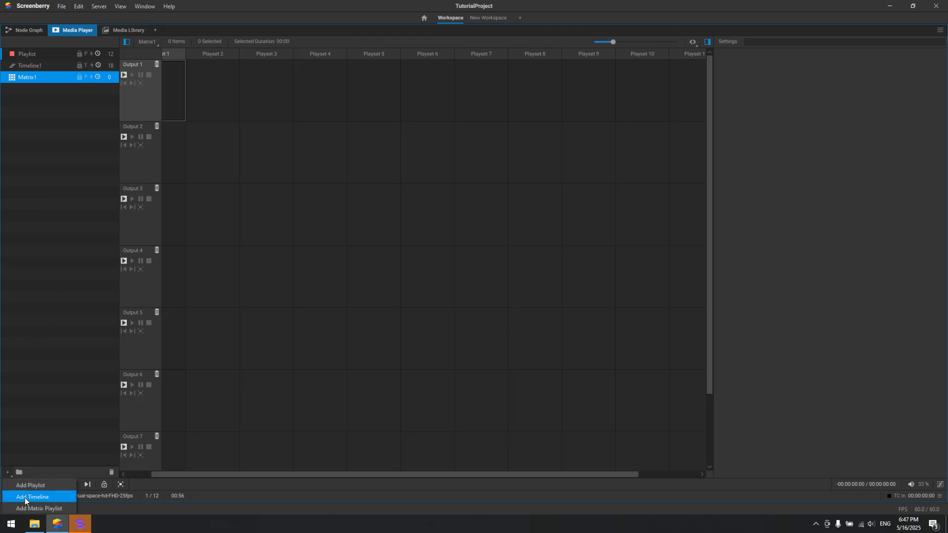
click(28, 508)
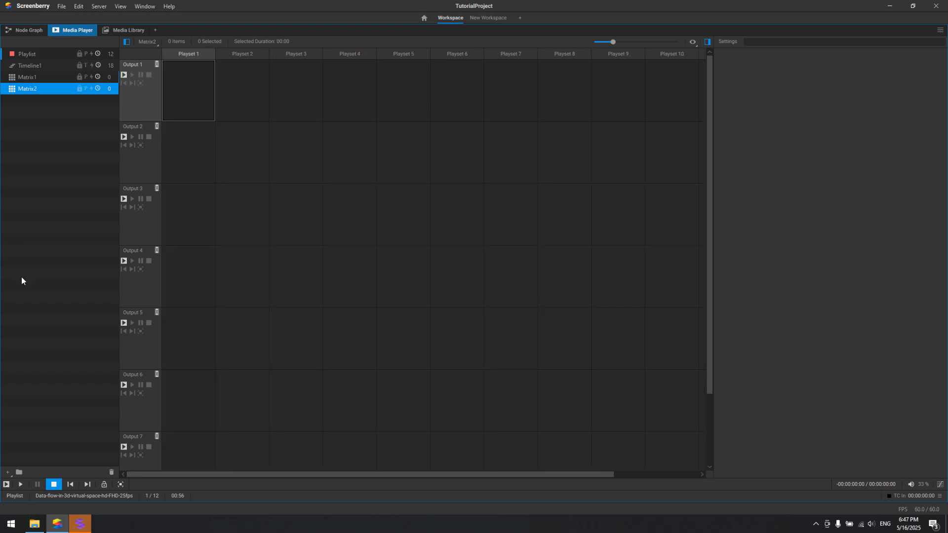
In Matrix1, place the Gradient-2023-UHD-30fps file from the Demo Media folder on Output 2 in Playset 1.
click(23, 76)
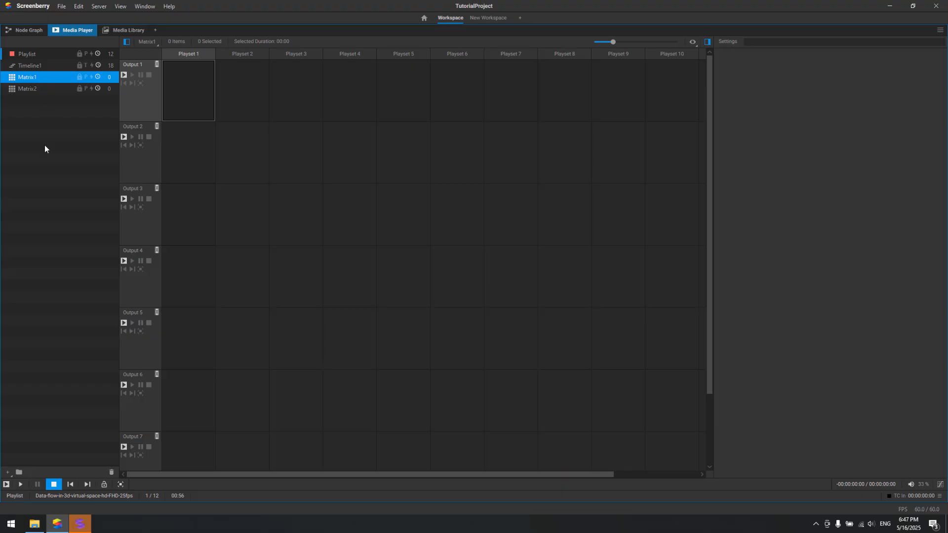
click(34, 524)
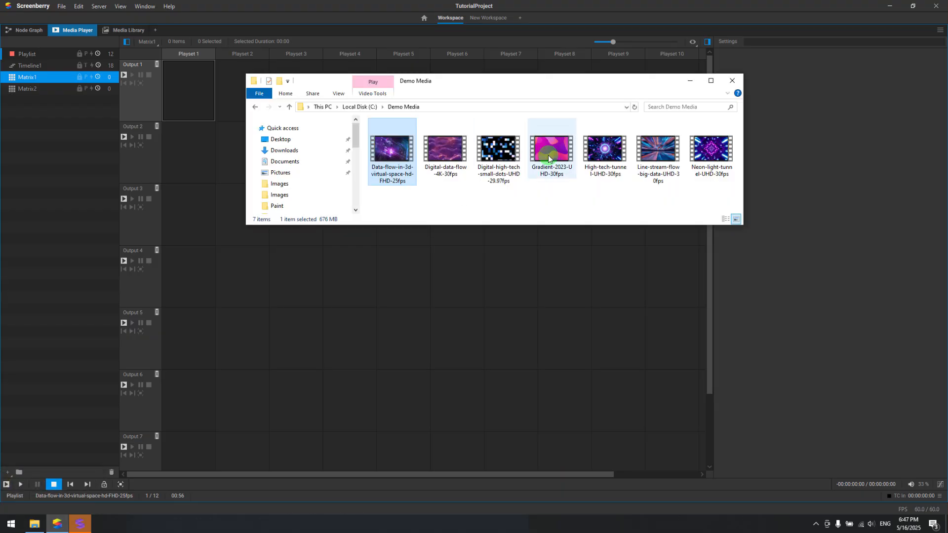
drag(552, 148, 197, 167)
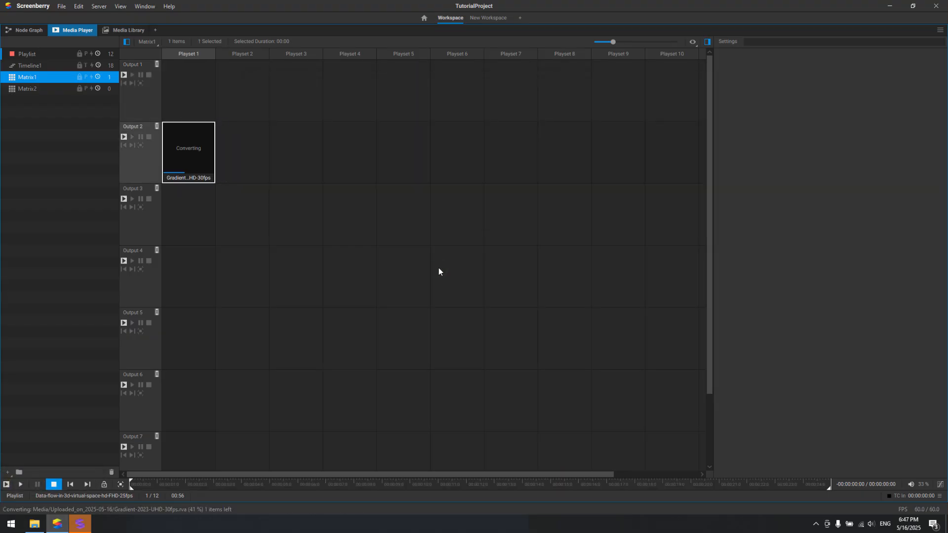
Dock the Media Library below the Media Player and place both Digital clips on Output 1 and the clips Gradient-metaball through Neon-background on Output 3.
drag(123, 31, 475, 494)
drag(373, 265, 356, 395)
drag(356, 395, 212, 116)
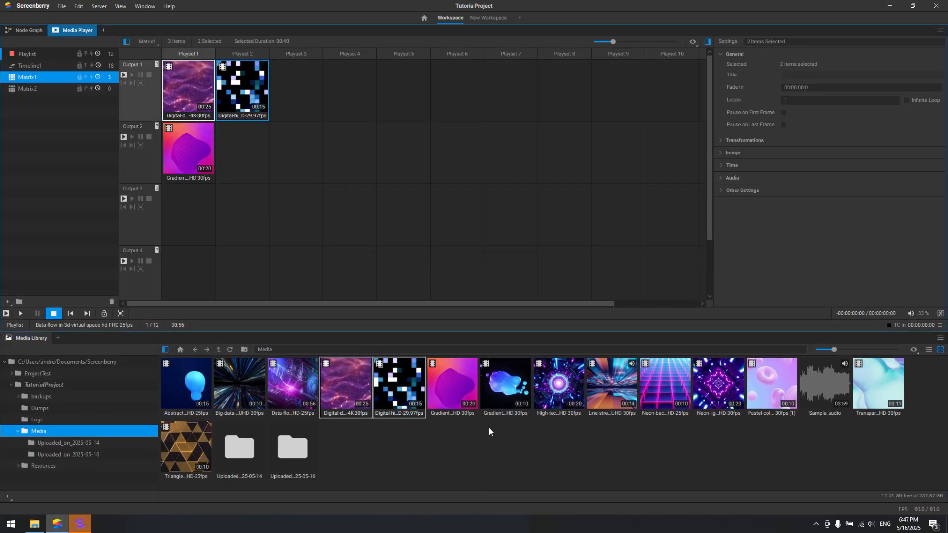
drag(648, 440, 211, 221)
Place the Neon-light-tunnel, Pastel-color and Transparent-gradient-bubbles clips in Playset 3 on Outputs 1, 2 and 4, and close the Media Library.
drag(732, 402, 312, 106)
drag(746, 397, 307, 160)
drag(878, 388, 306, 249)
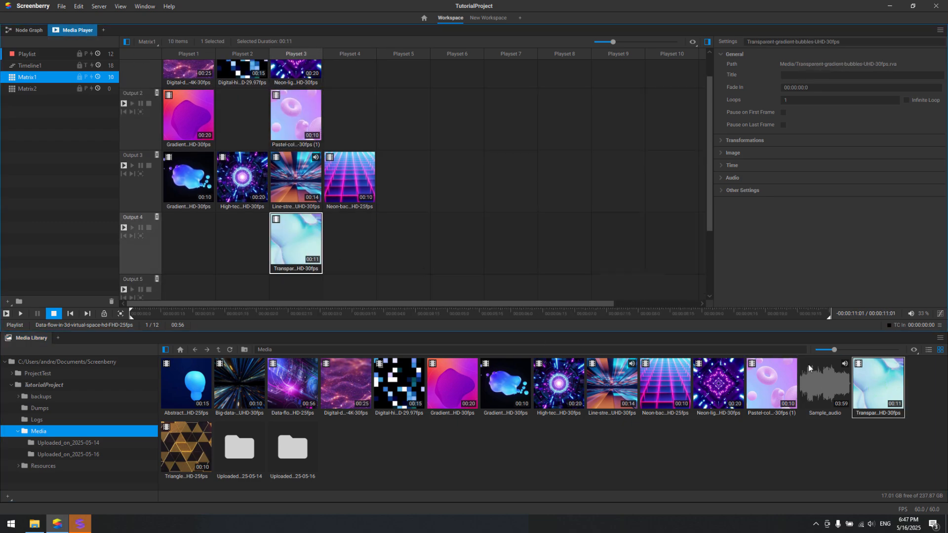
click(940, 337)
click(919, 368)
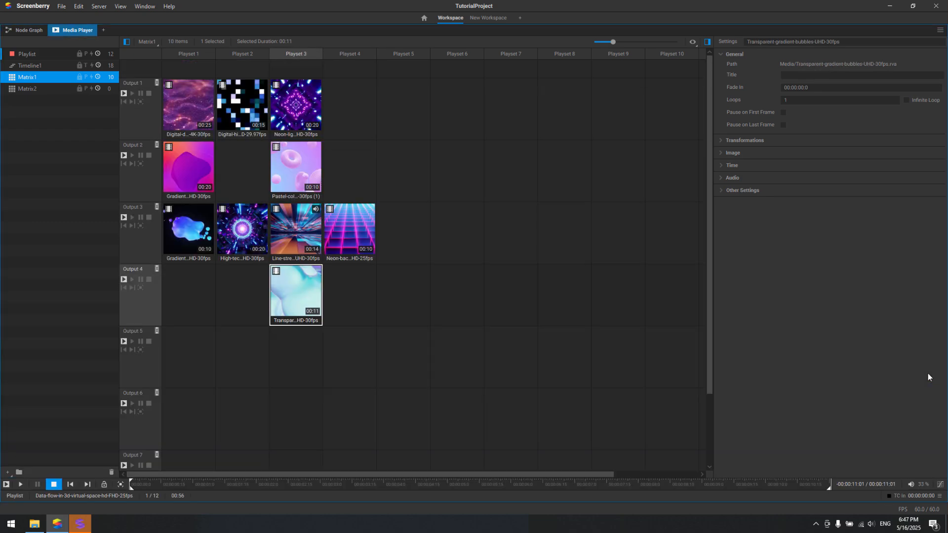
Copy the Triangles-high-tech clip from Playlist and paste it into Matrix1 on Output 4 in Playset 2.
click(40, 54)
right_click(348, 156)
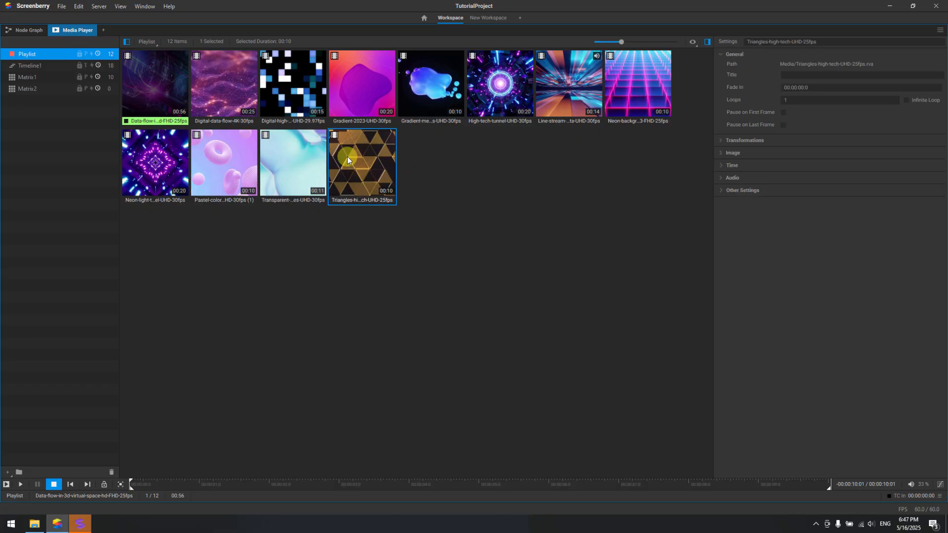
click(416, 361)
click(37, 78)
right_click(233, 274)
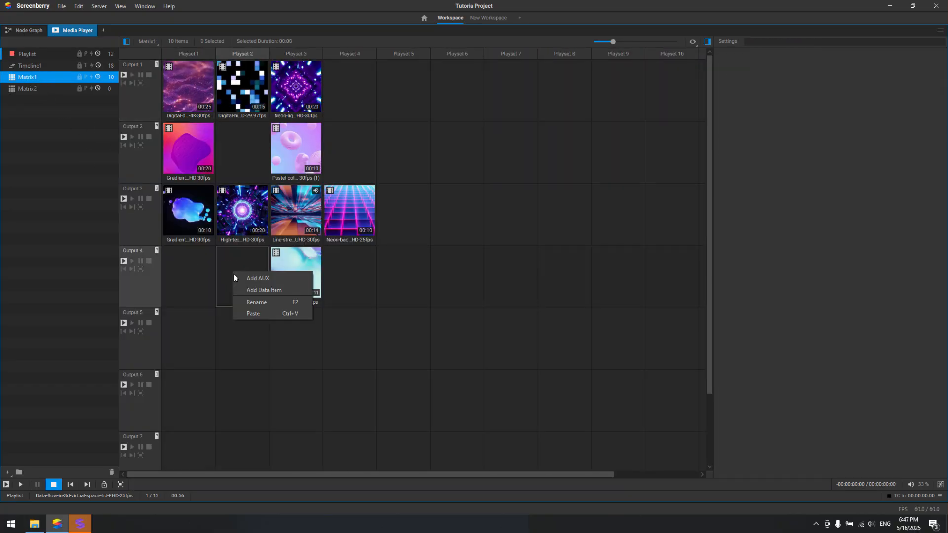
click(250, 313)
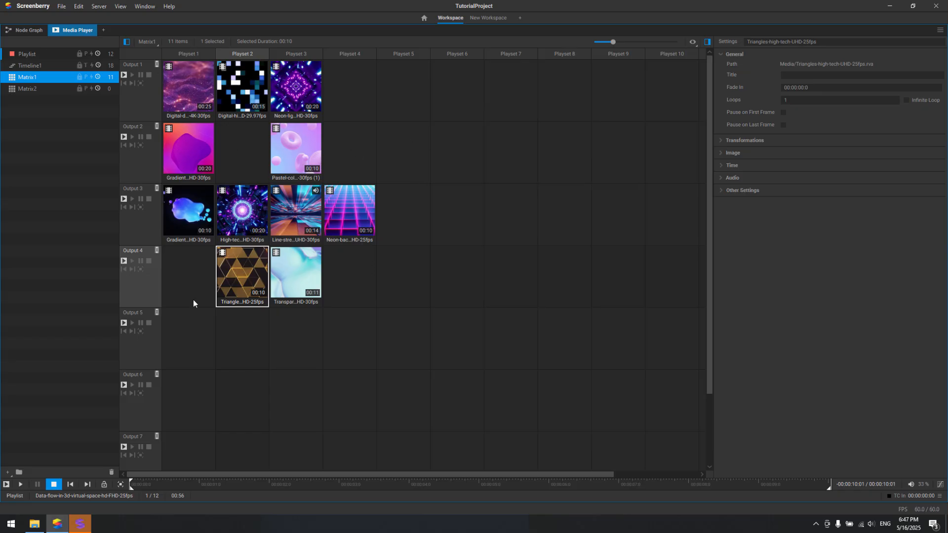
Move the Digital-high-tech clip to Output 2 within Playset 2 and the Triangles-high-tech clip to Playset 1 within Output 4.
click(291, 53)
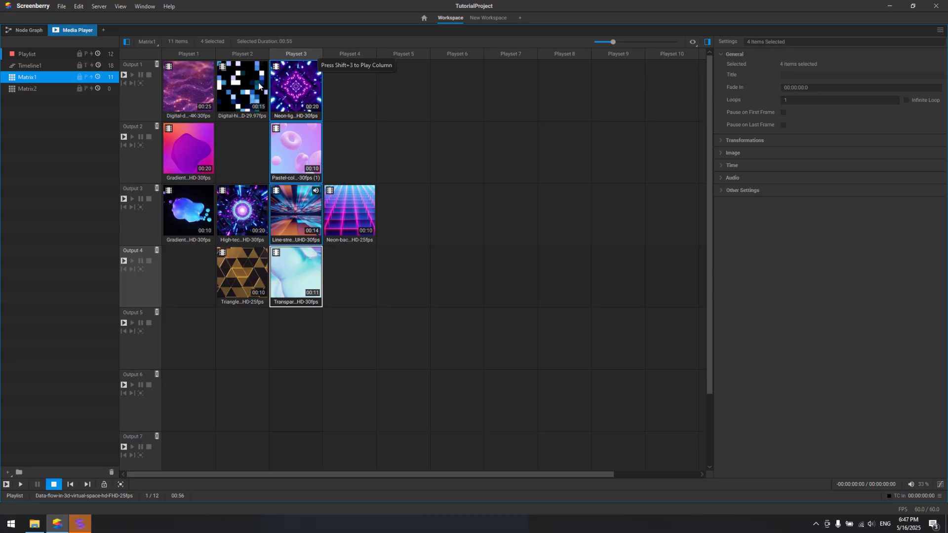
drag(259, 86, 247, 149)
drag(245, 285, 193, 284)
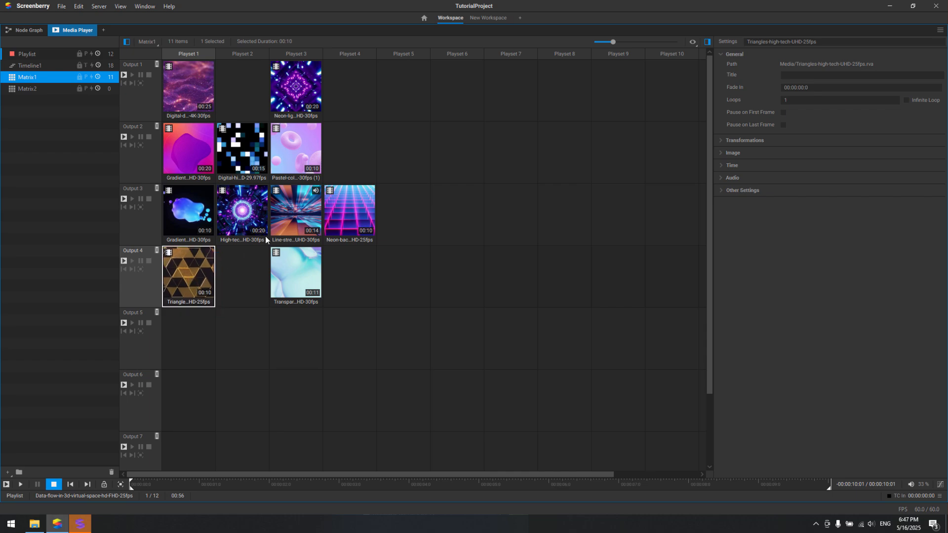
Move the Digital-high-tech, High-tech-tunnel and Line-stream-flow clips together up by one output row.
click(244, 131)
ctrl+click(249, 205)
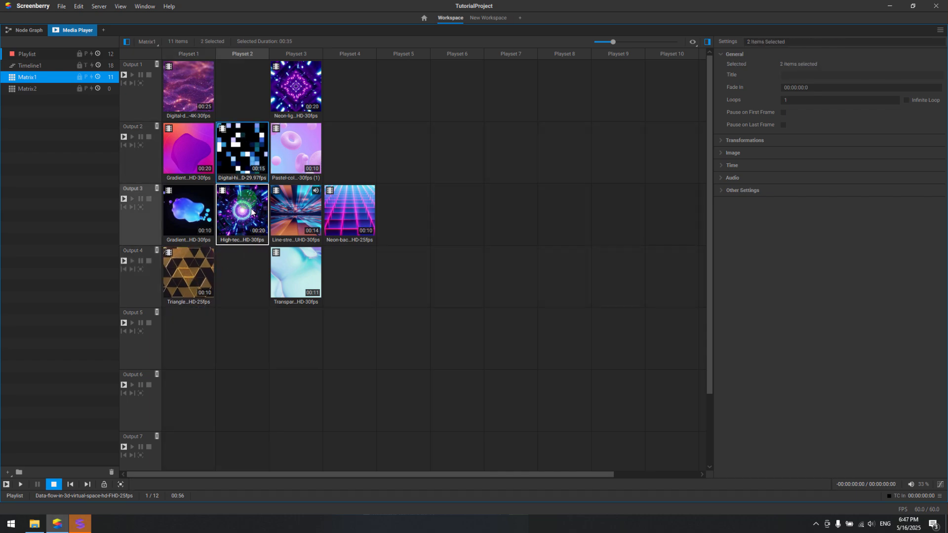
ctrl+click(286, 229)
drag(286, 229, 307, 156)
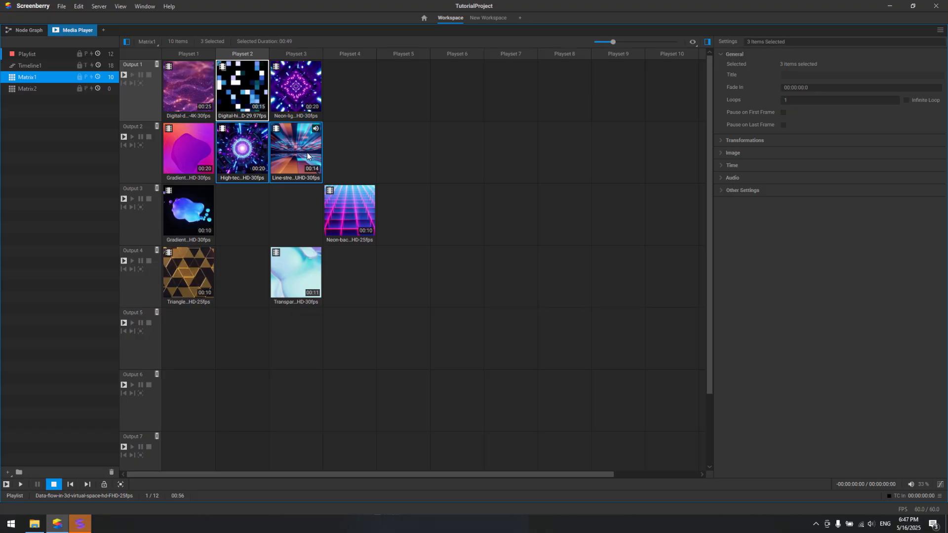
Duplicate the Neon-light-tunnel clip on Output 1 into Playset 4.
click(294, 97)
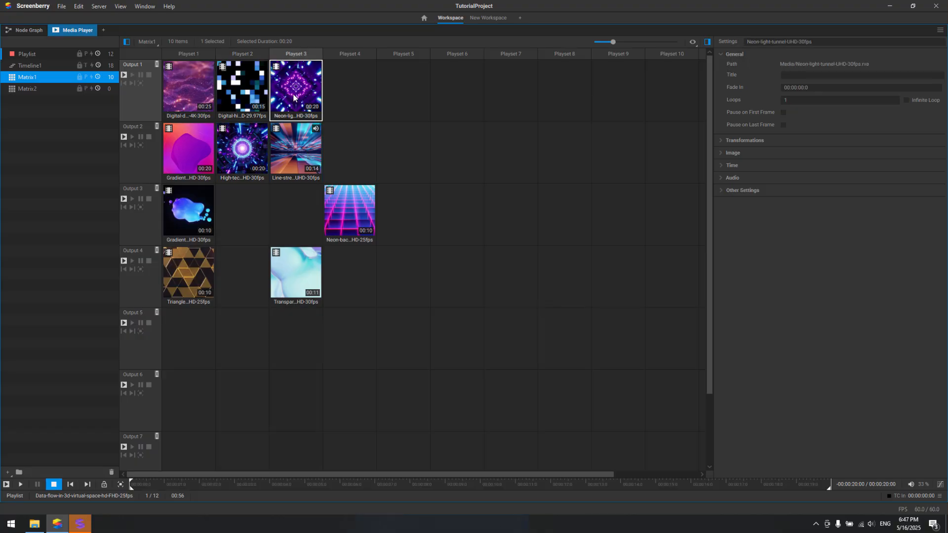
right_click(293, 97)
click(313, 323)
Split the Line-stream-flow clip on Output 2 at frame 164.
click(296, 158)
right_click(401, 482)
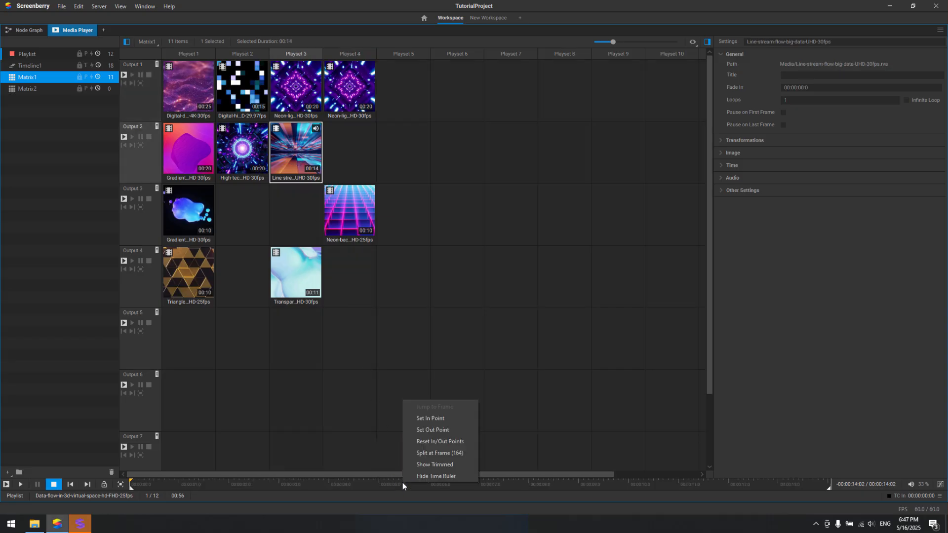
click(420, 453)
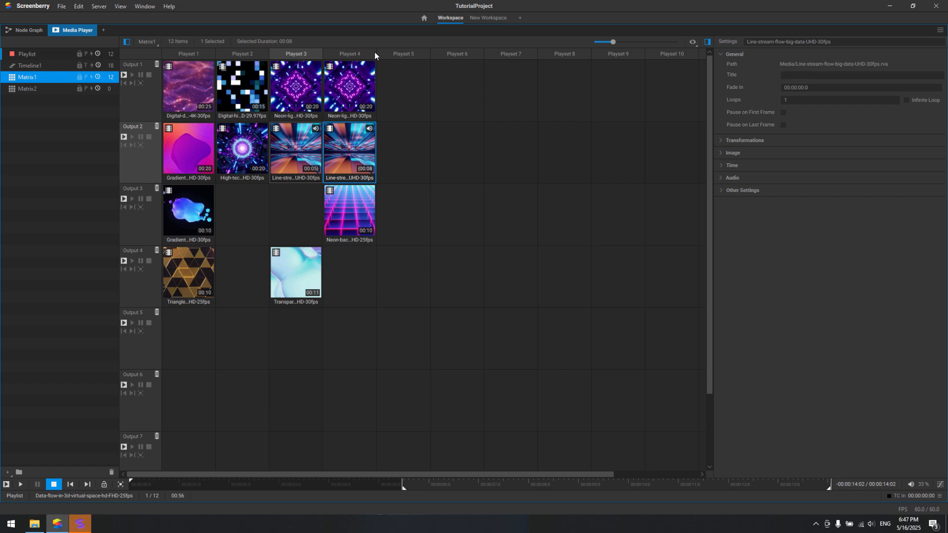
Examine the High-tech-tunnel clip's item settings, including its Transformations, Image and Time sections.
click(255, 138)
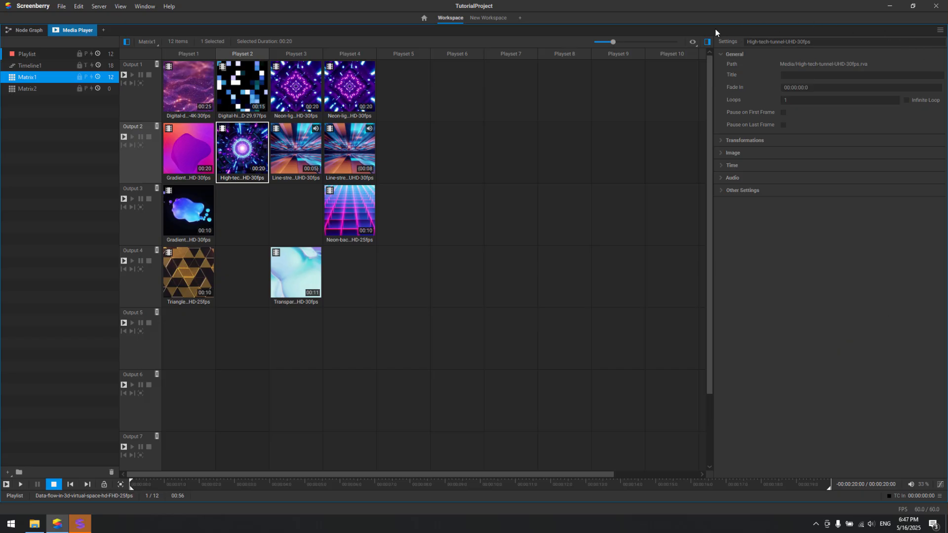
right_click(236, 137)
click(249, 145)
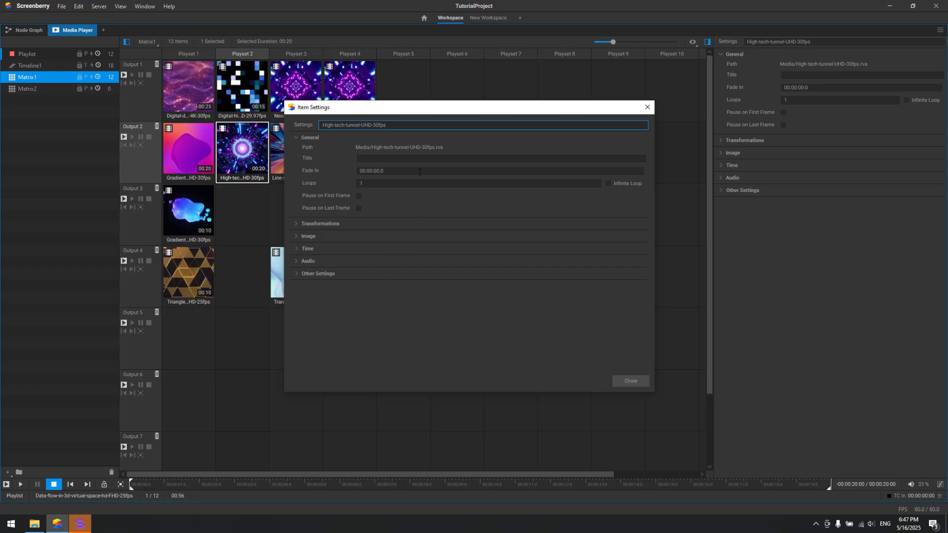
click(648, 107)
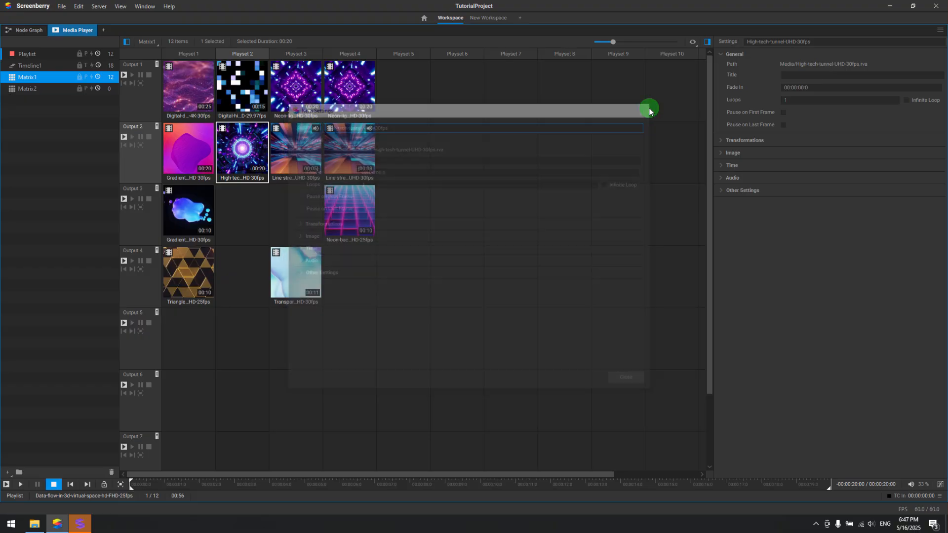
click(722, 140)
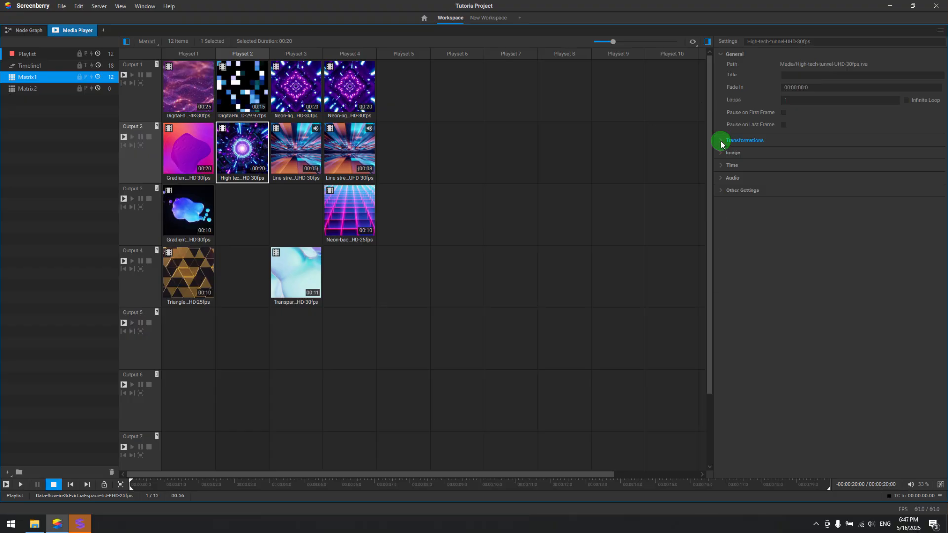
click(721, 249)
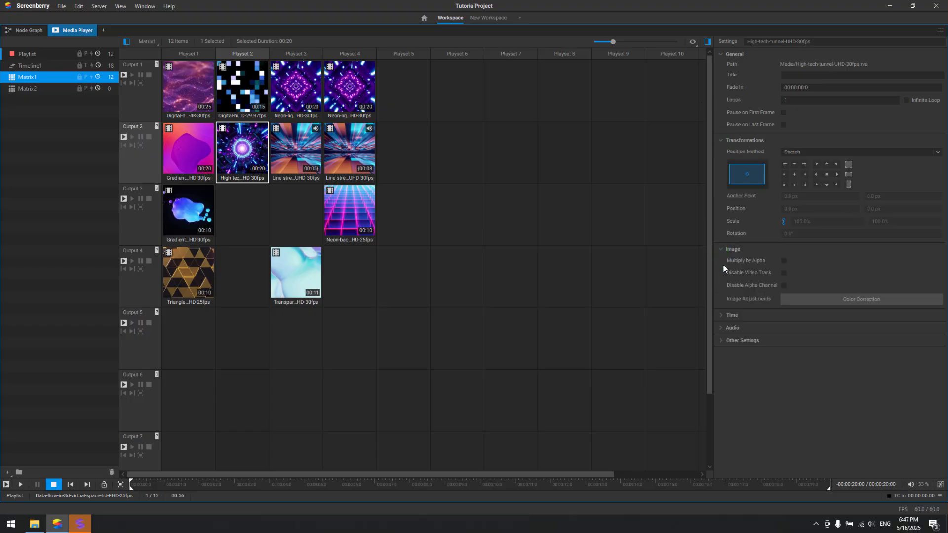
click(723, 315)
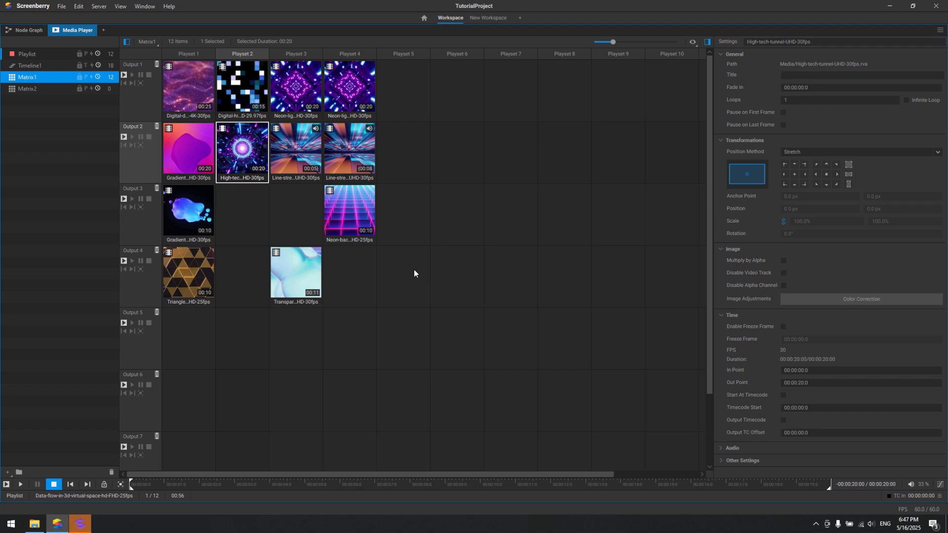
Select all clips in the Playset 1 column.
click(179, 197)
click(141, 91)
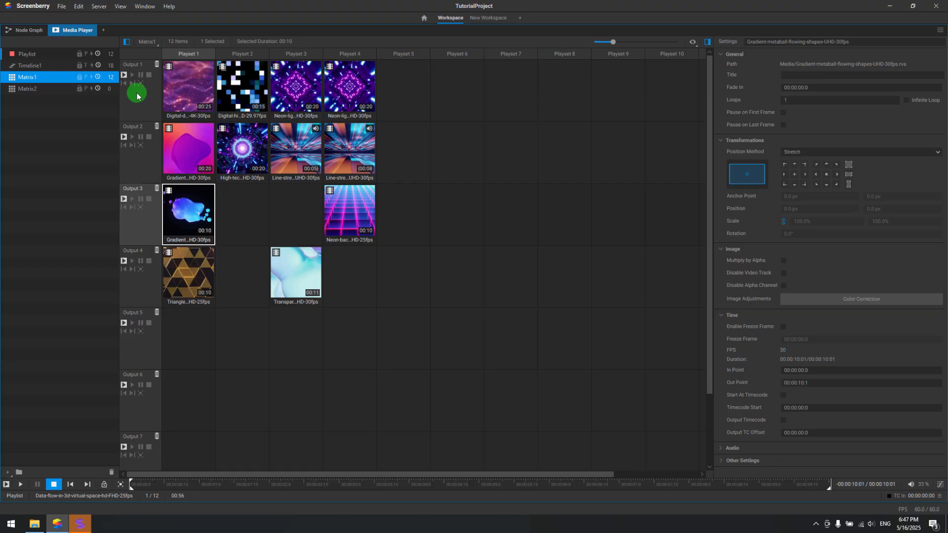
click(208, 56)
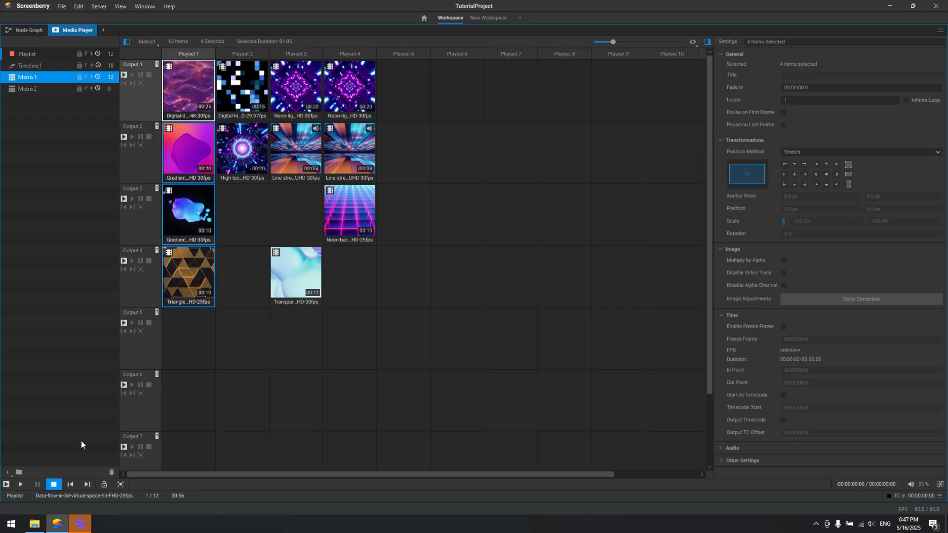
Play the Playset 3 clips on Outputs 1 and 4 together with the Playset 1 clip on Output 2.
click(292, 100)
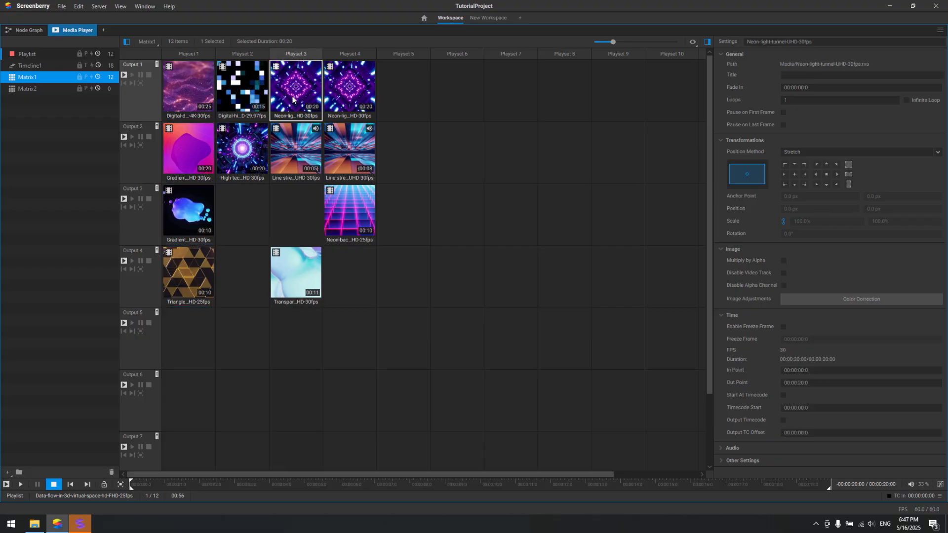
ctrl+click(200, 146)
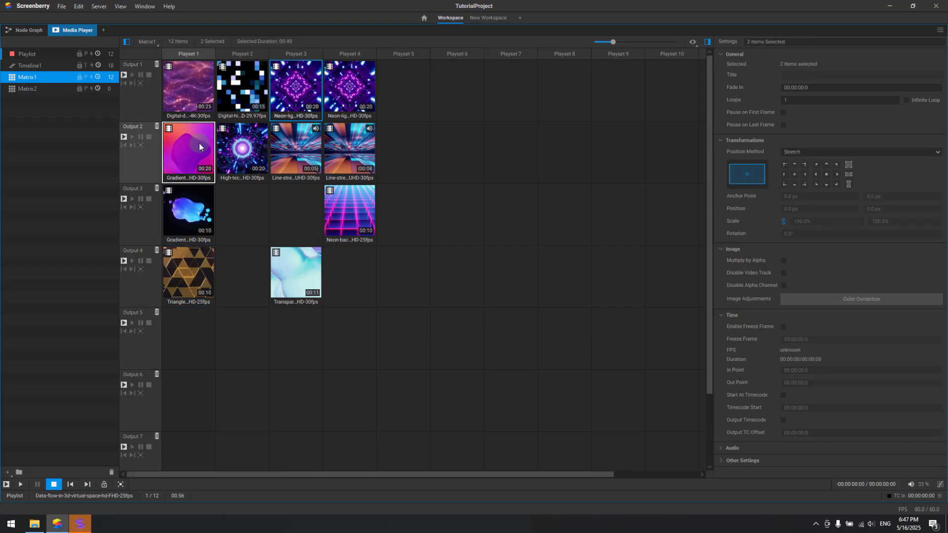
ctrl+click(296, 280)
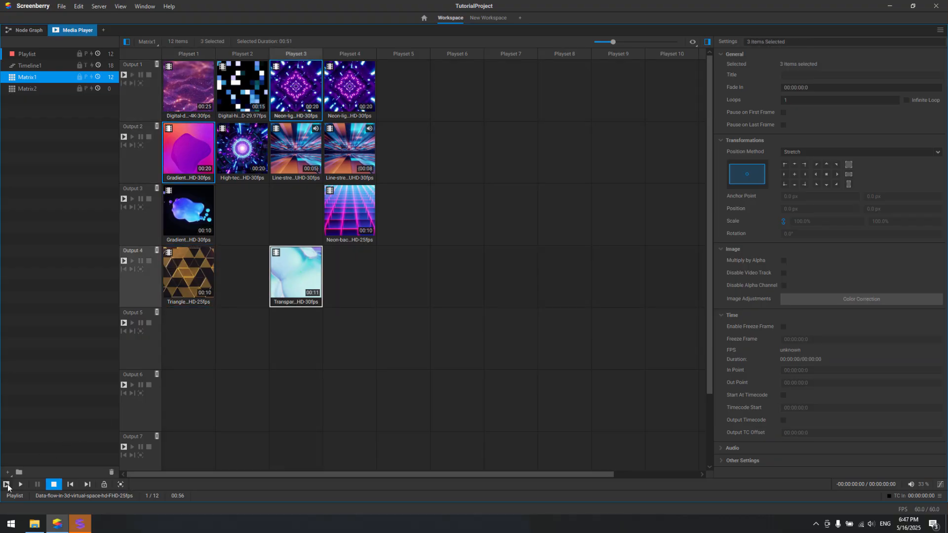
click(6, 484)
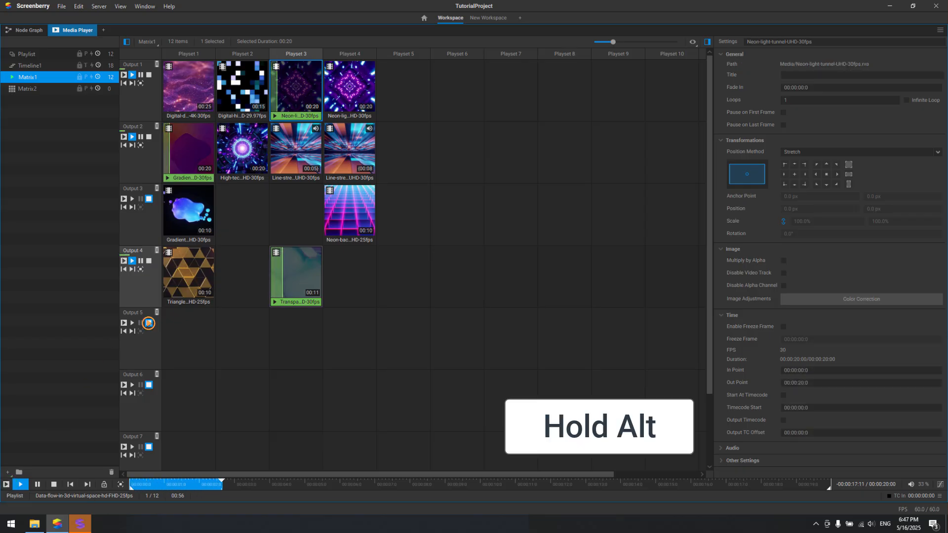
Start the Gradient-metaball clip on Output 3 as well and pause playback of the whole matrix.
alt+click(188, 221)
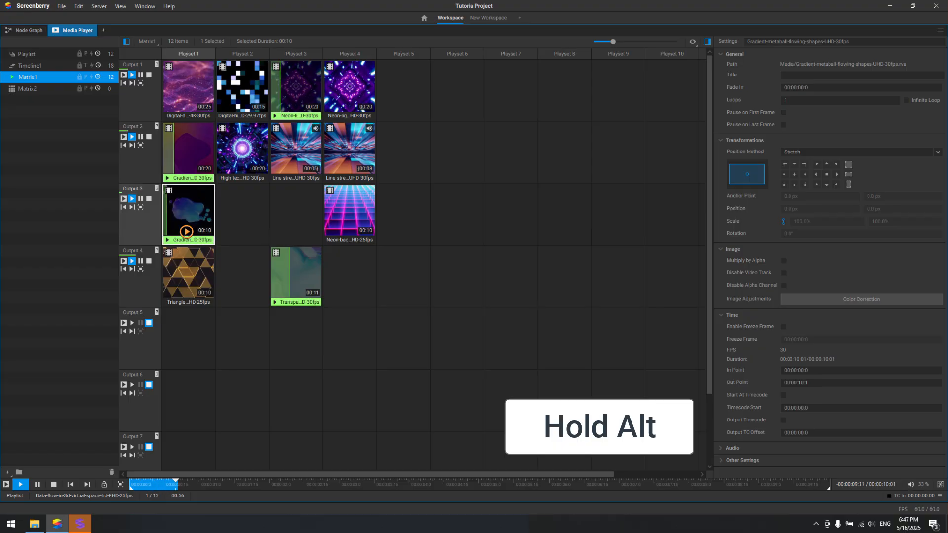
click(37, 483)
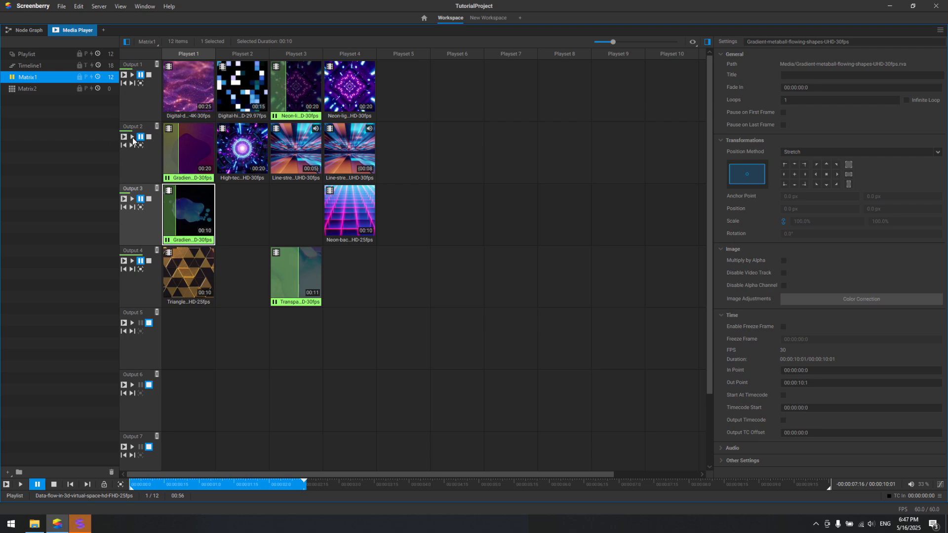
Stop playback on Output 2 and play the entire Playset 4 column.
click(149, 137)
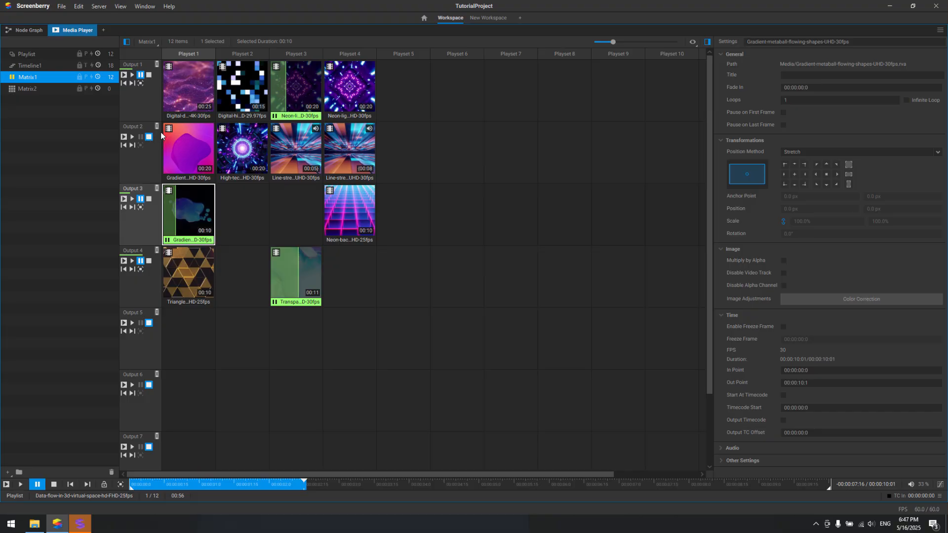
right_click(349, 54)
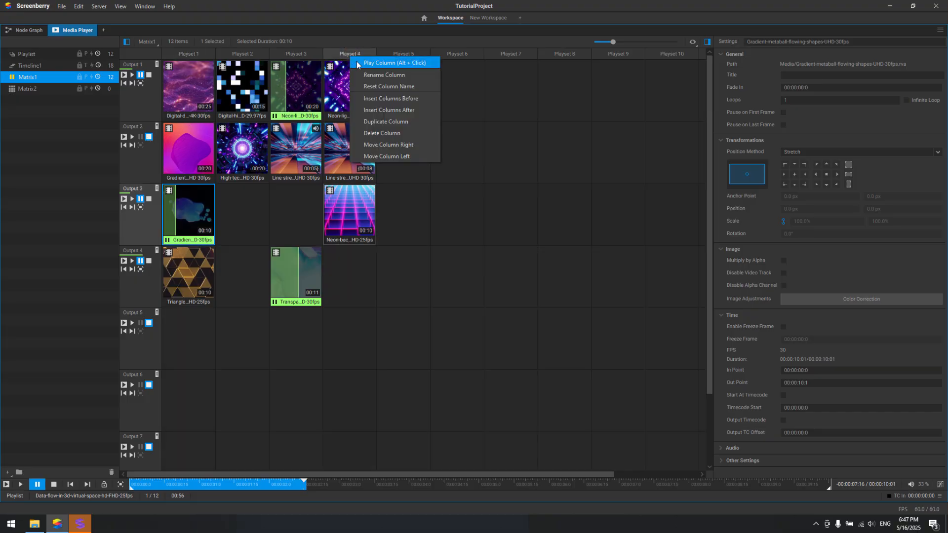
click(357, 63)
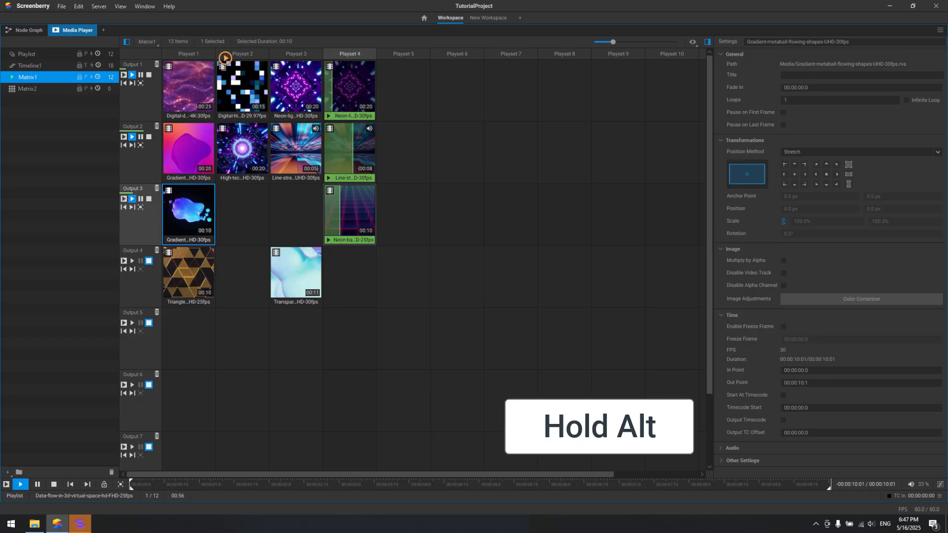
Play the entire Playset 1 column, pause the matrix and select the column's four paused clips.
alt+click(190, 55)
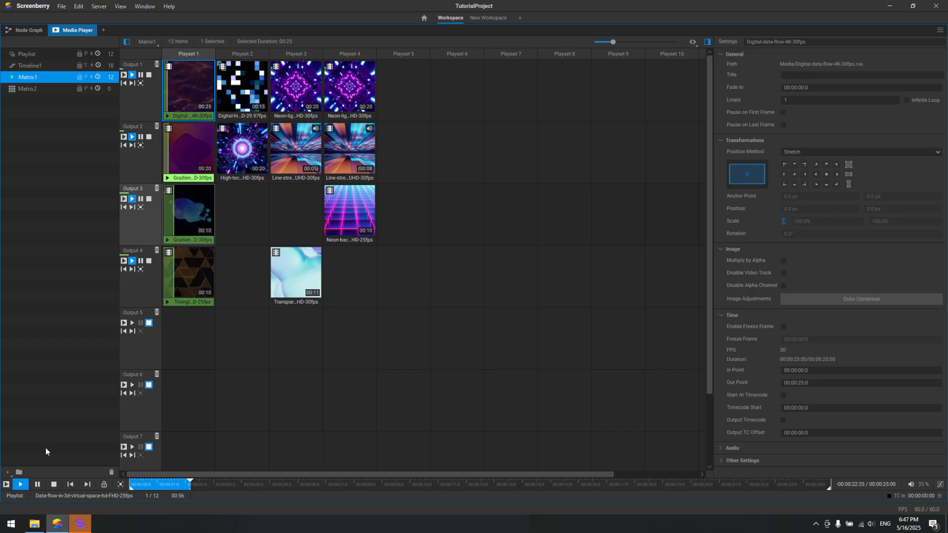
click(37, 484)
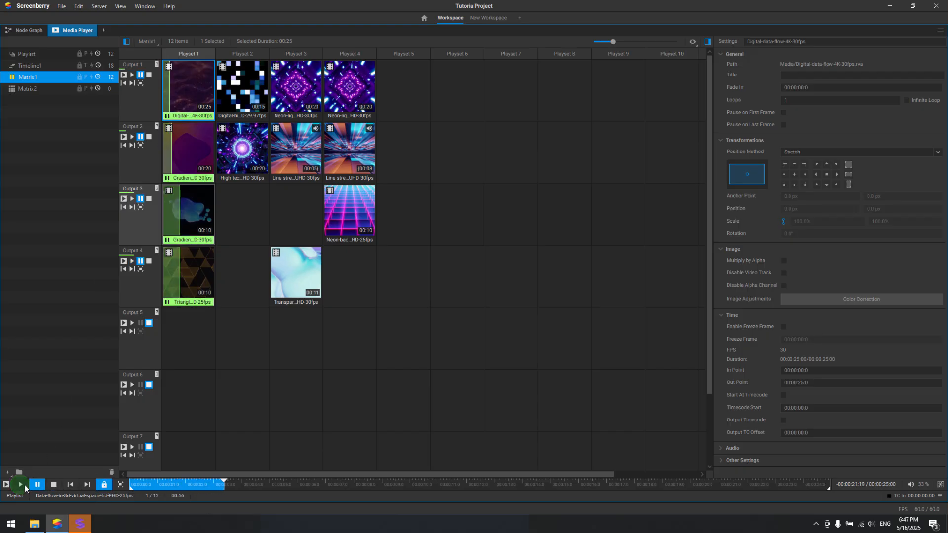
click(38, 485)
click(102, 488)
click(117, 485)
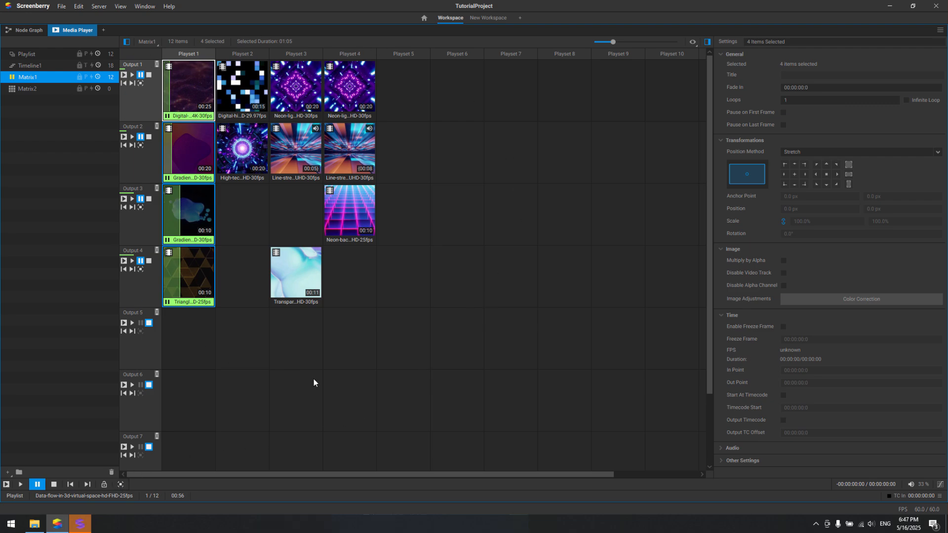
Enlarge the matrix thumbnails slightly.
click(612, 43)
mouse_move(617, 45)
mouse_down()
mouse_move(644, 43)
mouse_move(616, 44)
mouse_up()
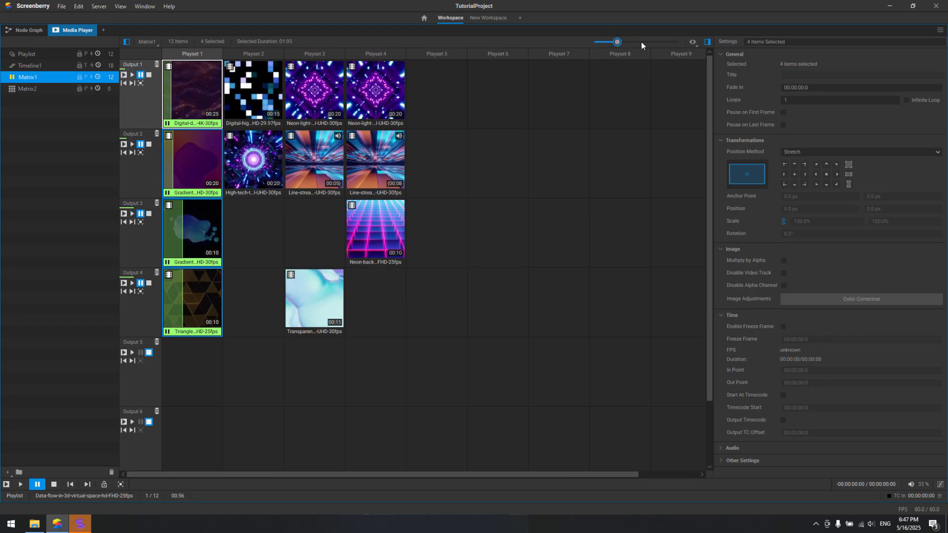
Try the Wide and Tall thumbnail shapes in the matrix and return to Square.
click(693, 43)
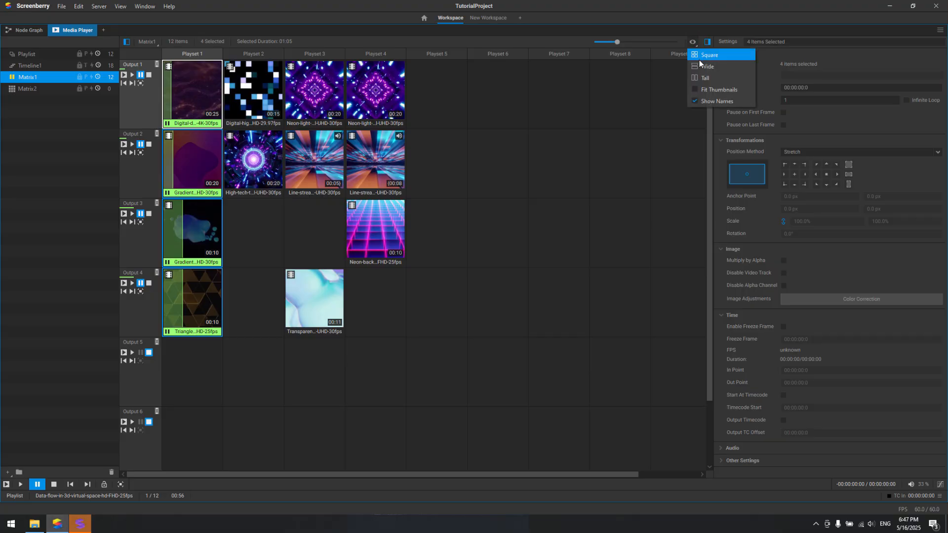
click(703, 67)
click(692, 43)
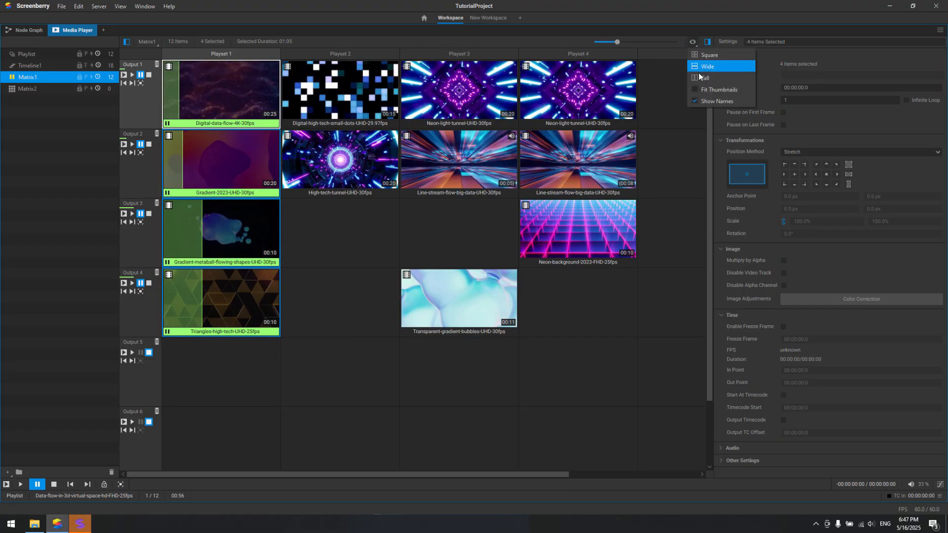
click(701, 78)
click(692, 43)
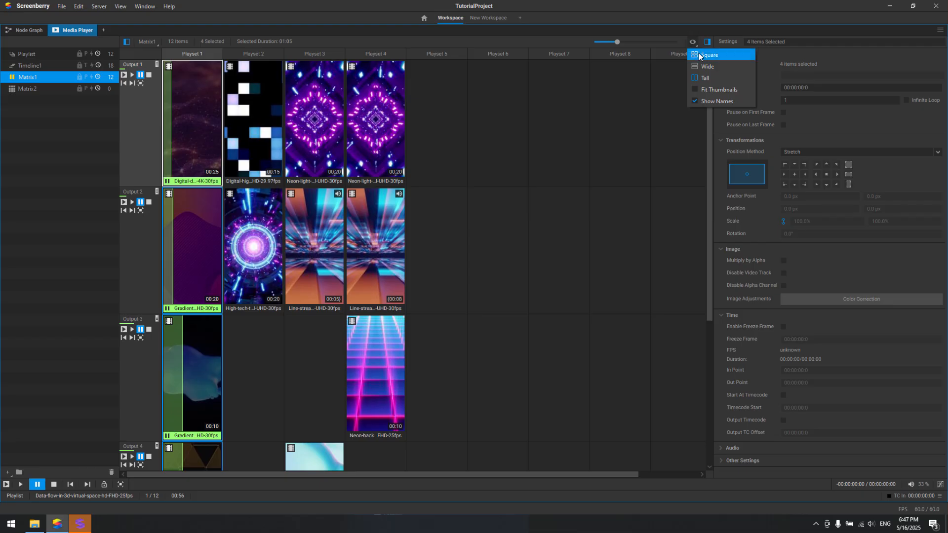
click(702, 57)
Try fitting the thumbnails to their cells and hiding the clip names, and restore both view options.
click(693, 43)
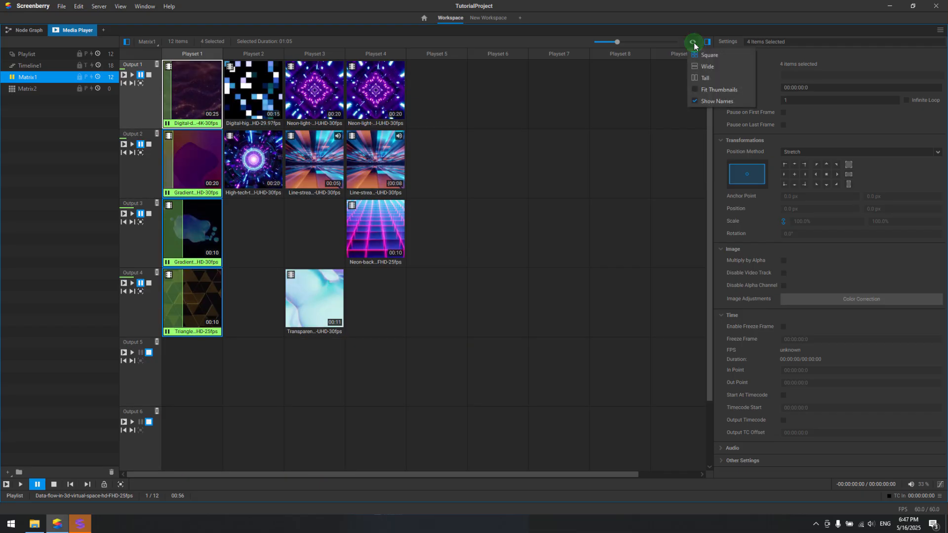
click(701, 87)
click(692, 43)
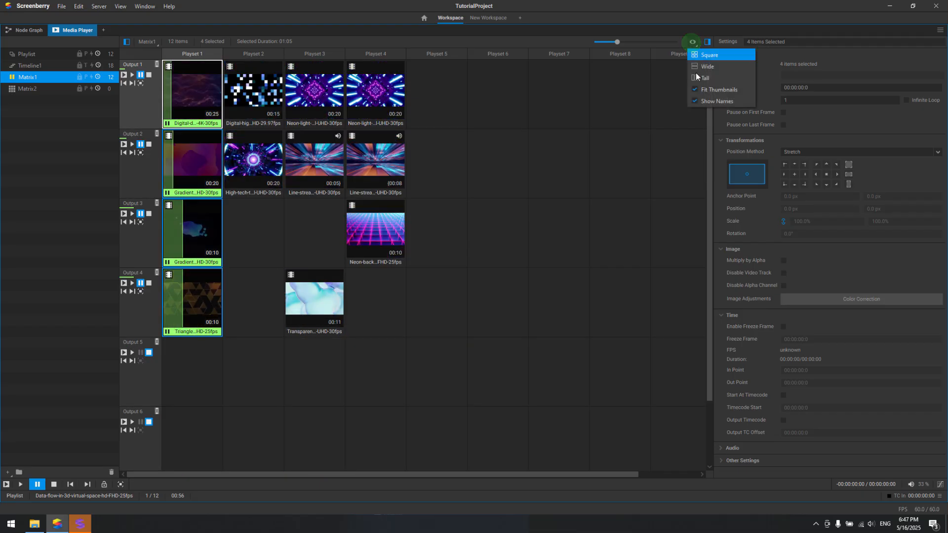
click(701, 81)
click(693, 42)
click(700, 101)
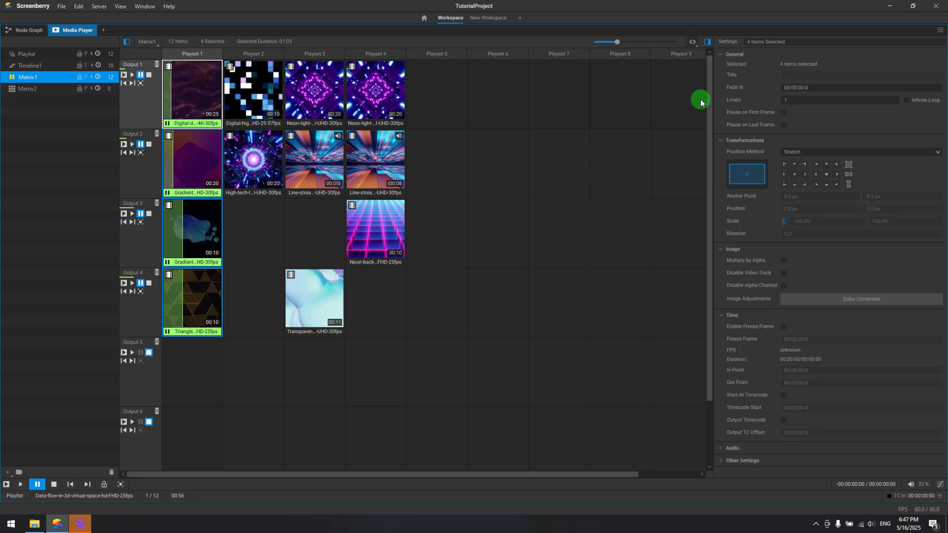
click(693, 42)
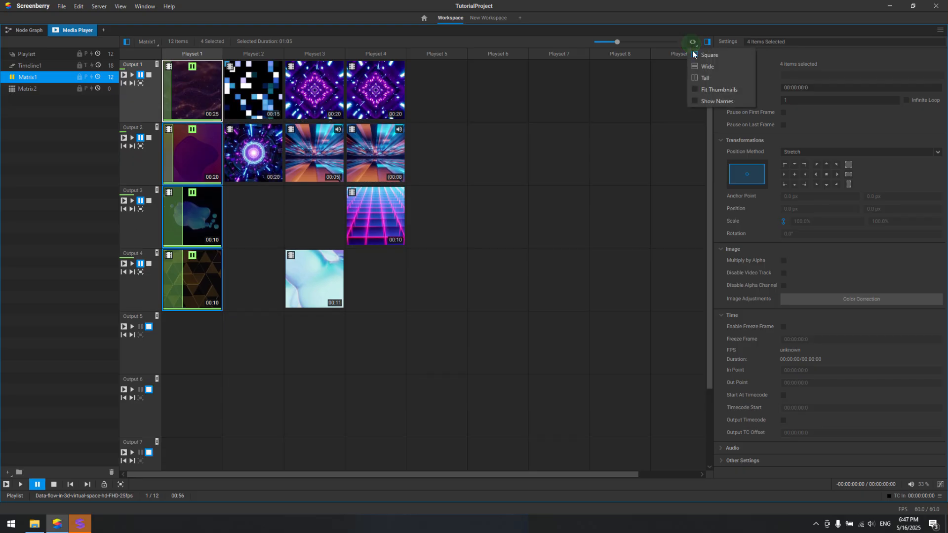
click(700, 101)
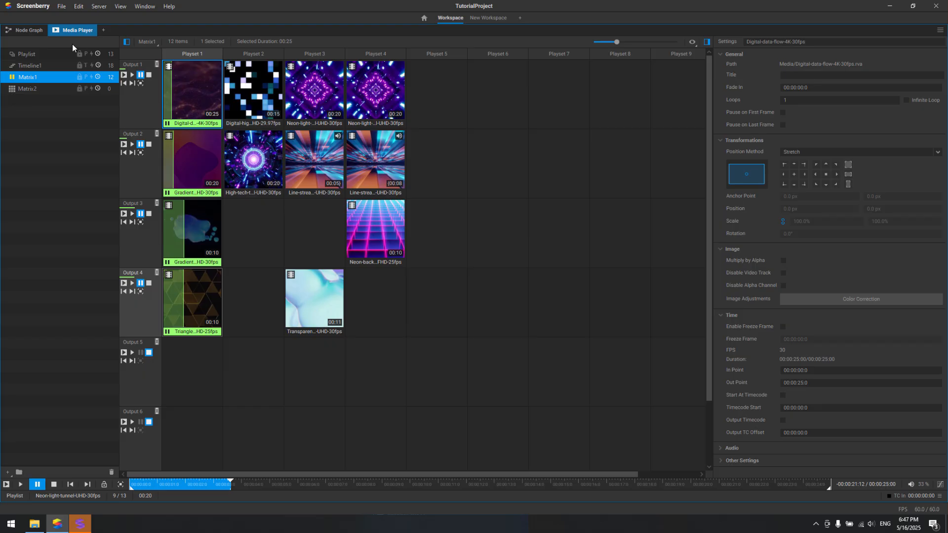
Set the Media Player node's number of video outputs to 4 in the node graph.
click(30, 30)
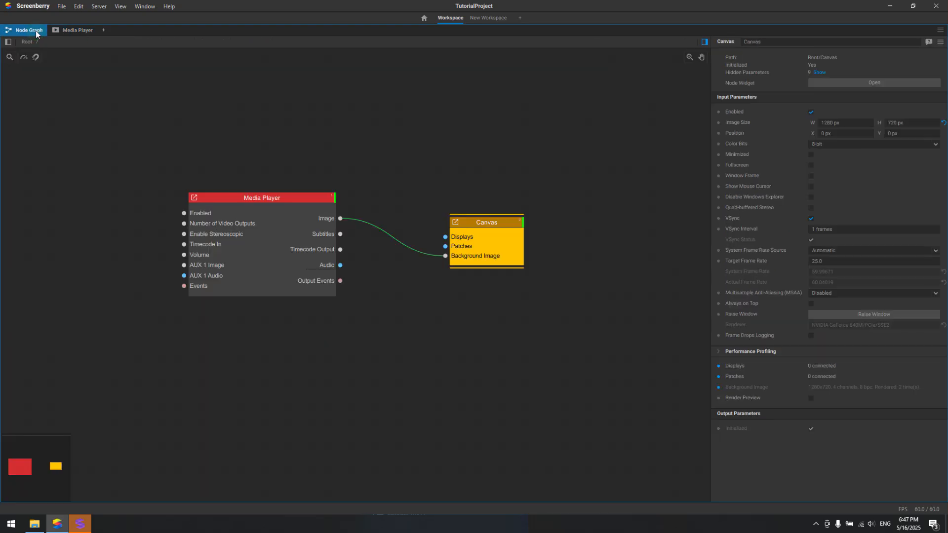
click(241, 203)
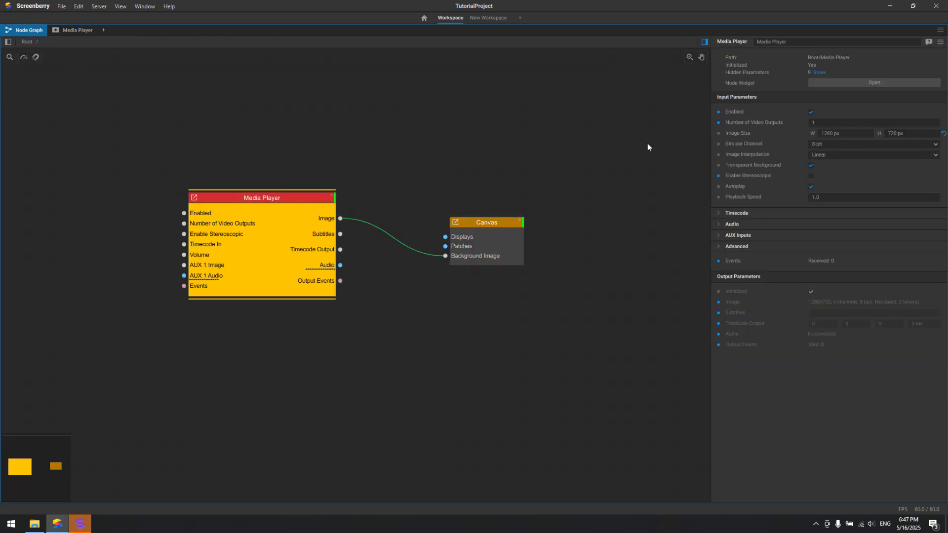
click(822, 123)
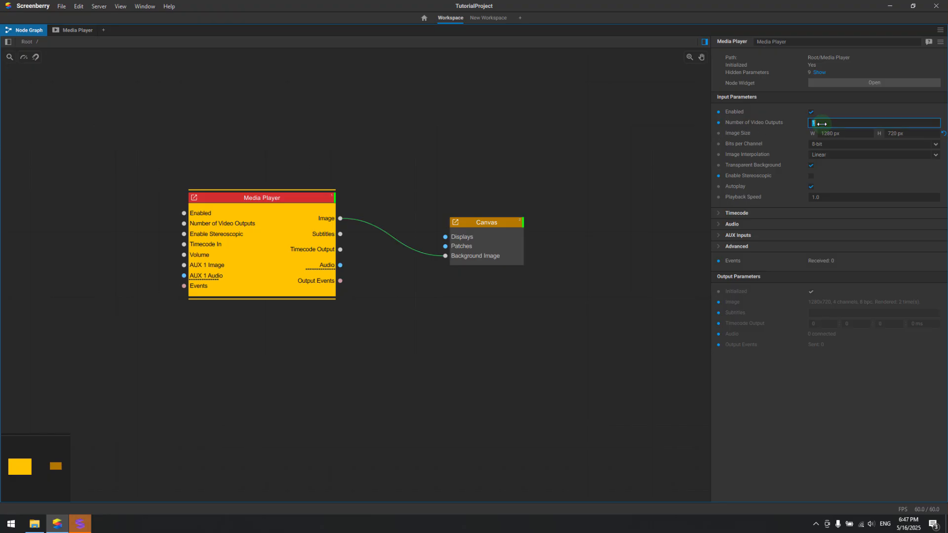
text(4)
key(Return)
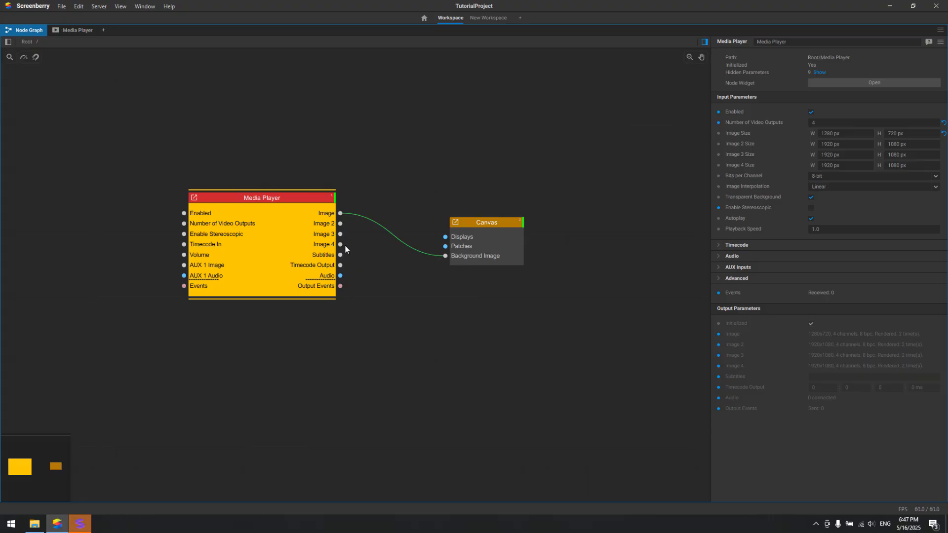
Remove the connection between the Media Player and Canvas nodes and move the two nodes further apart.
right_click(364, 220)
click(365, 220)
drag(471, 229, 550, 228)
drag(310, 203, 248, 205)
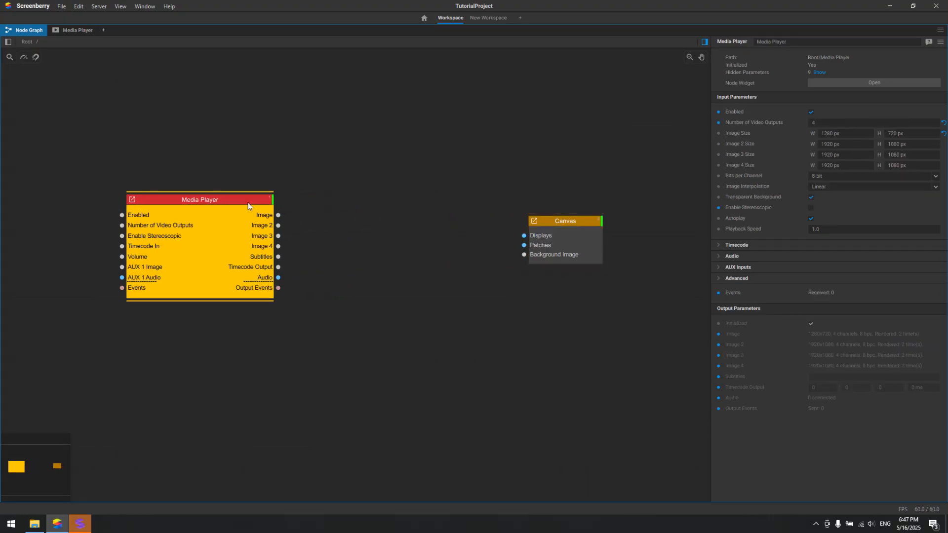
Add a Display node between the Media Player and Canvas, and duplicate it three times for four displays.
right_click(414, 126)
text(Disp)
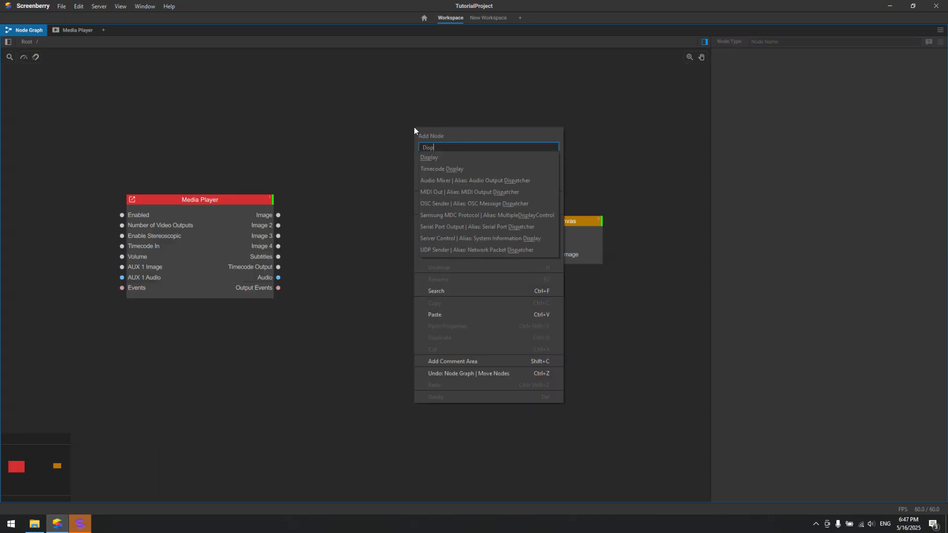
click(430, 156)
right_click(428, 101)
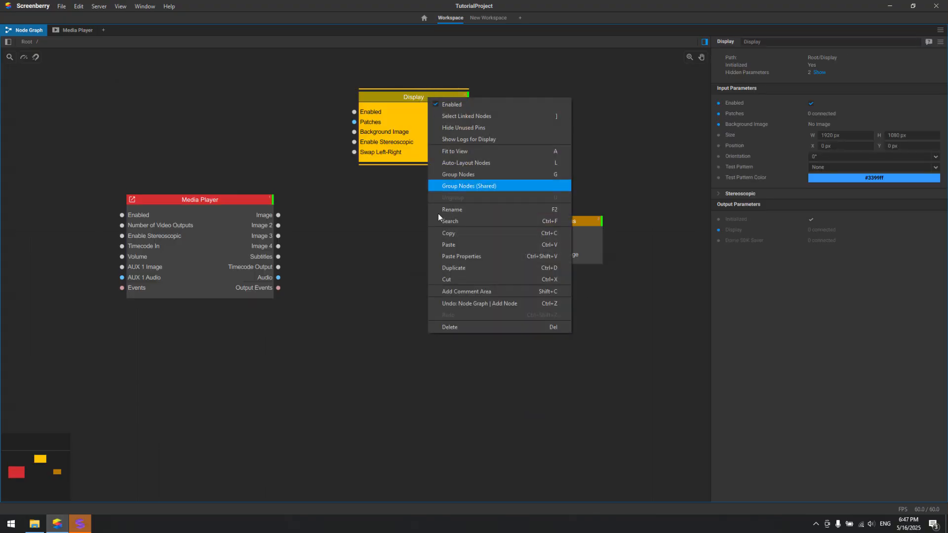
click(447, 268)
key(ctrl+d)
key(ctrl+d)
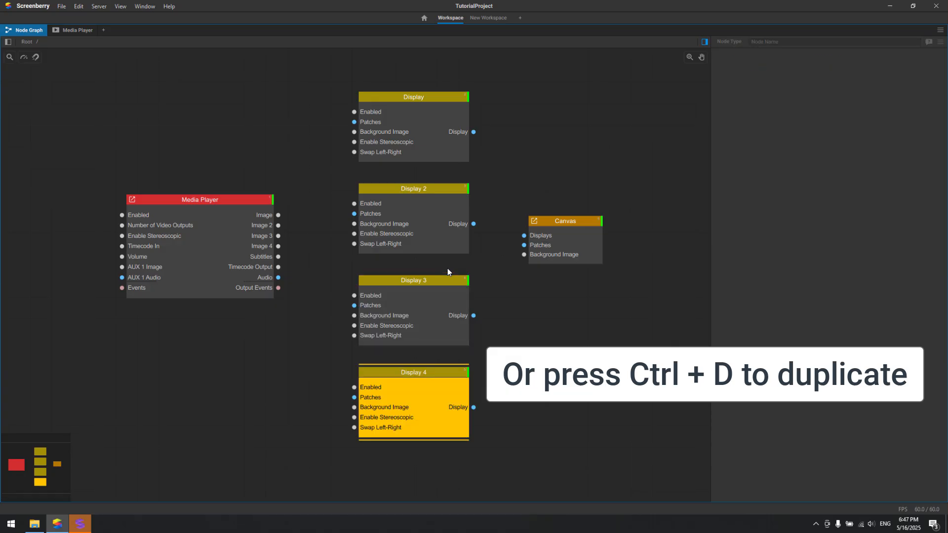
Connect the Media Player's four image outputs to the matching Display nodes' Background Image inputs, and all four Displays to the Canvas.
drag(278, 215, 341, 219)
drag(278, 236, 354, 316)
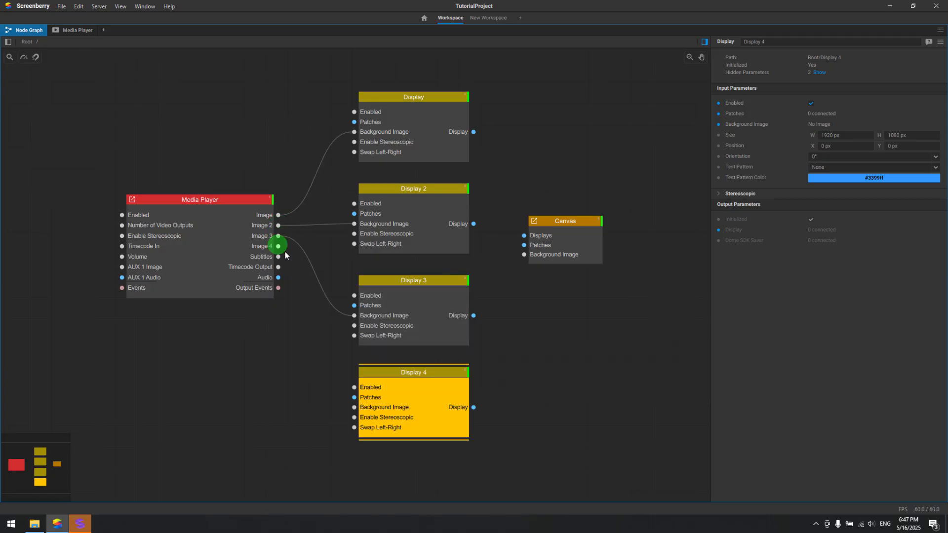
drag(285, 252, 353, 408)
drag(488, 73, 331, 478)
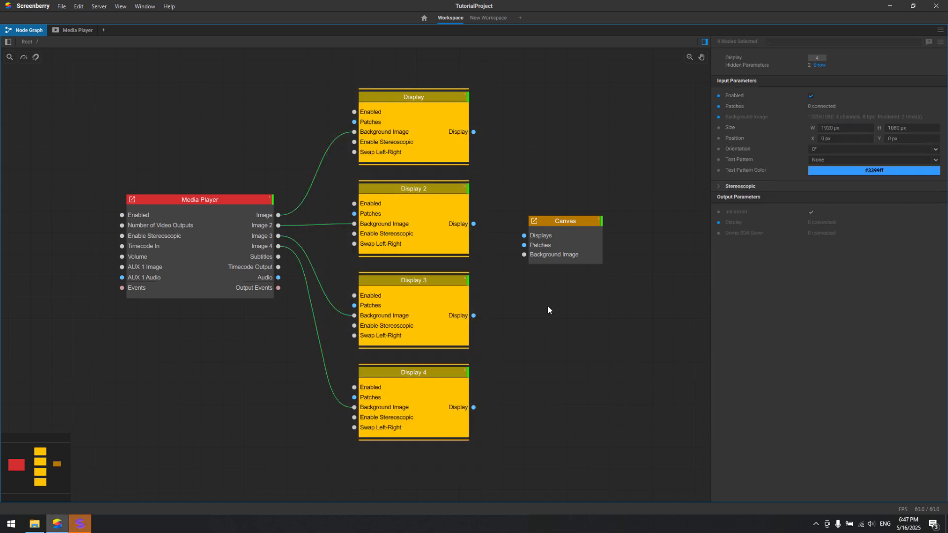
ctrl+click(571, 242)
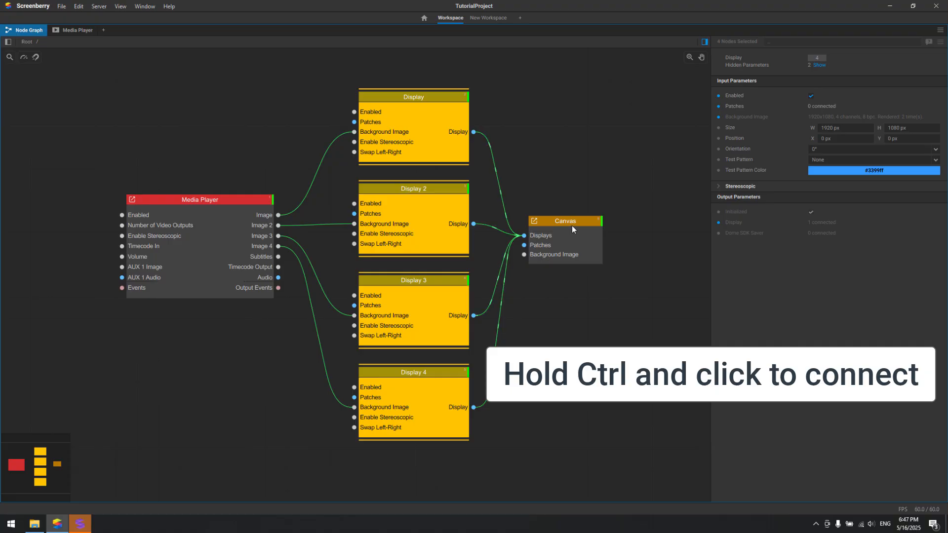
Enable Render Preview on the Canvas and connect its Preview output to the Image input of a new Video Preview node.
click(572, 226)
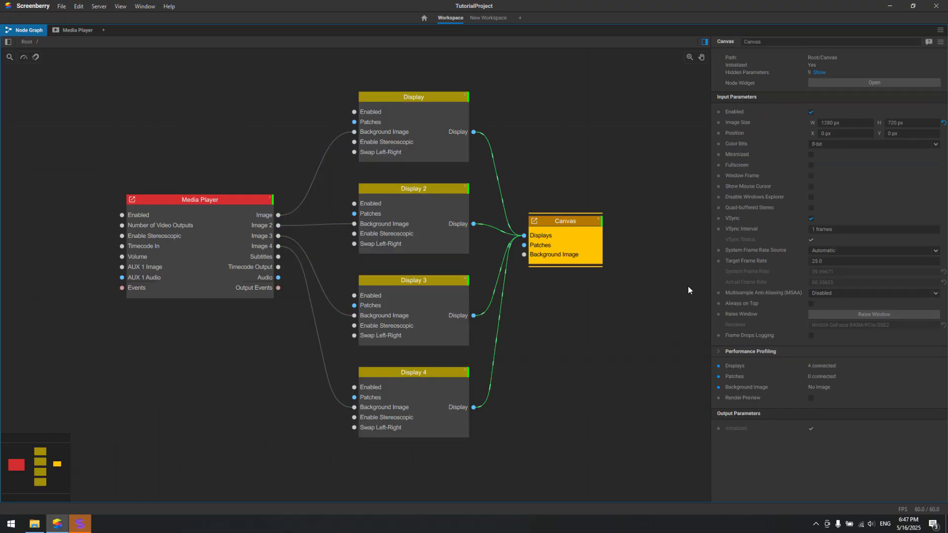
click(808, 398)
right_click(627, 313)
text(Video Preview)
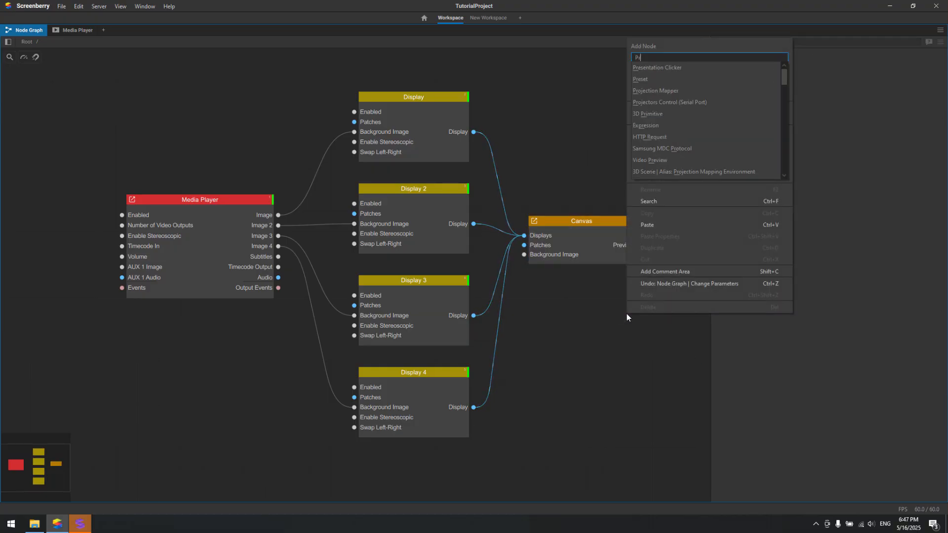
click(646, 69)
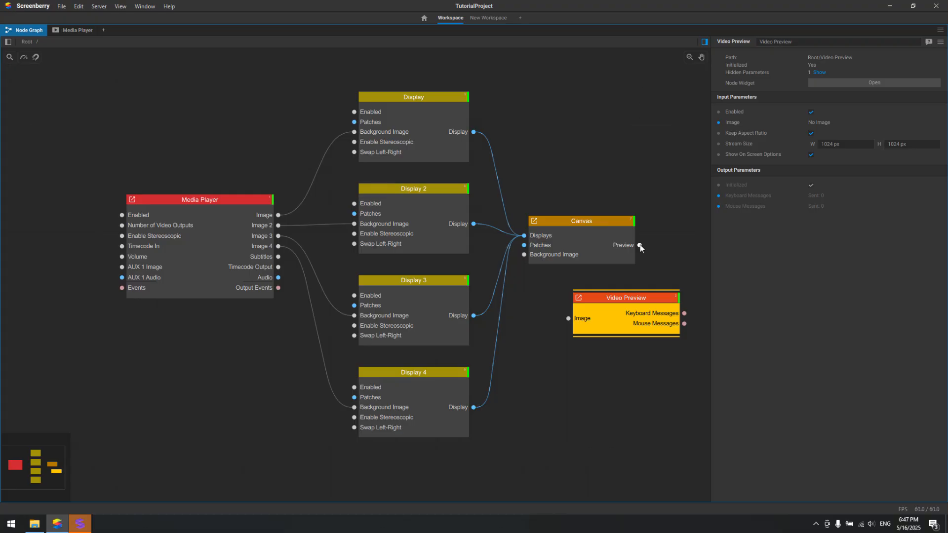
drag(640, 268, 568, 319)
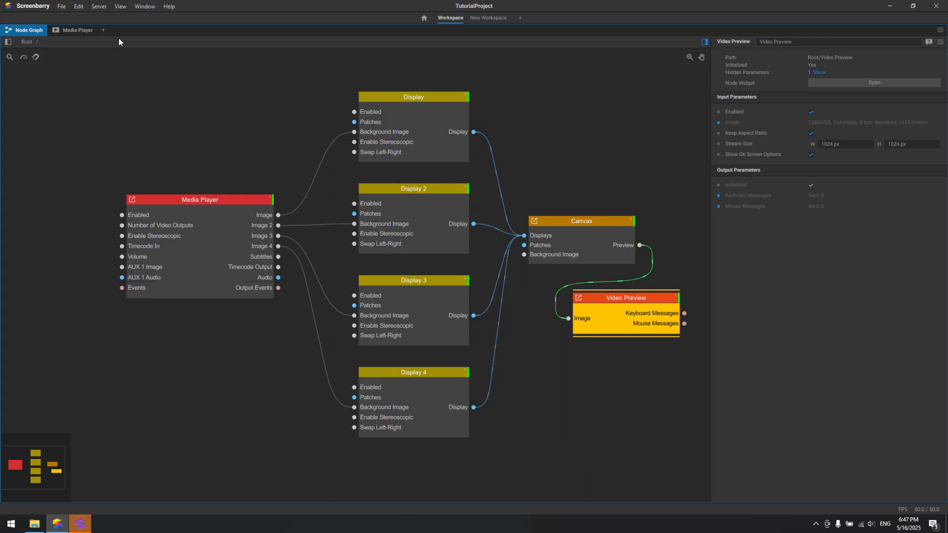
Open the Video Preview widget in the workspace and dock it above the Node Graph and Media Player.
click(104, 31)
click(134, 149)
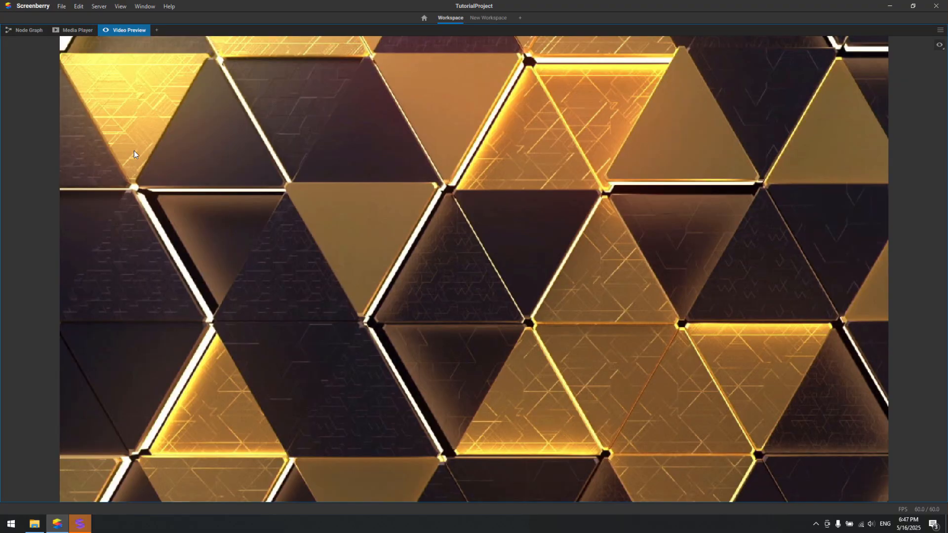
drag(137, 31, 475, 34)
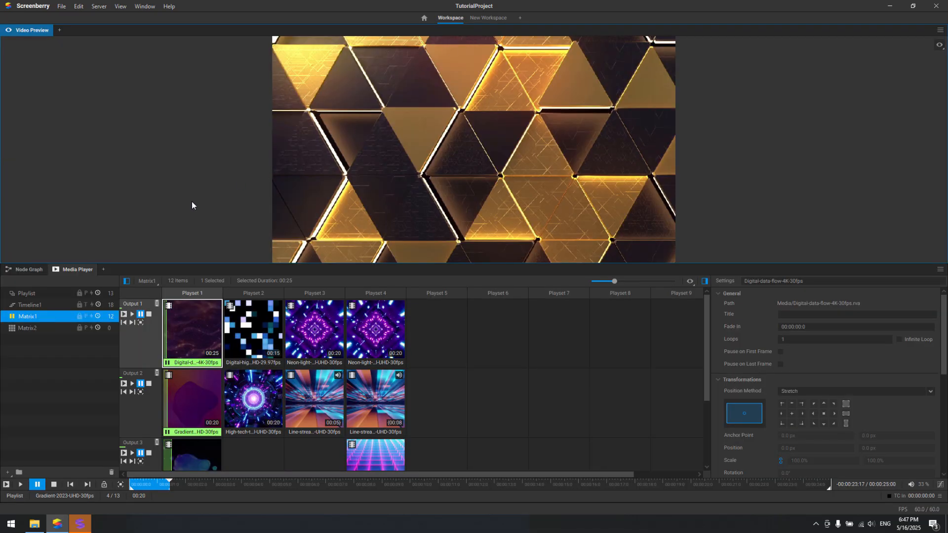
In the Node Graph, set Display 4's size to 450 × 280 px and its position to about X 85, Y 50 px.
click(29, 269)
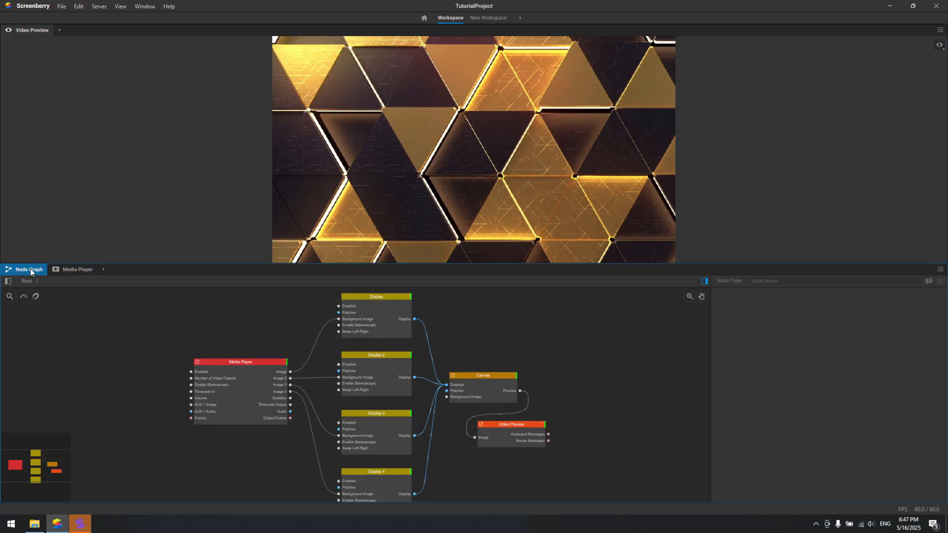
click(388, 325)
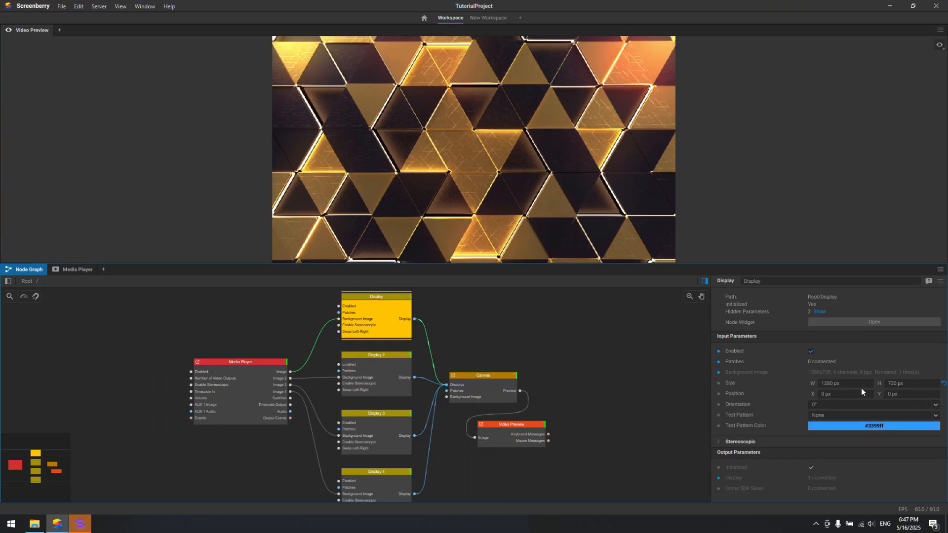
click(389, 479)
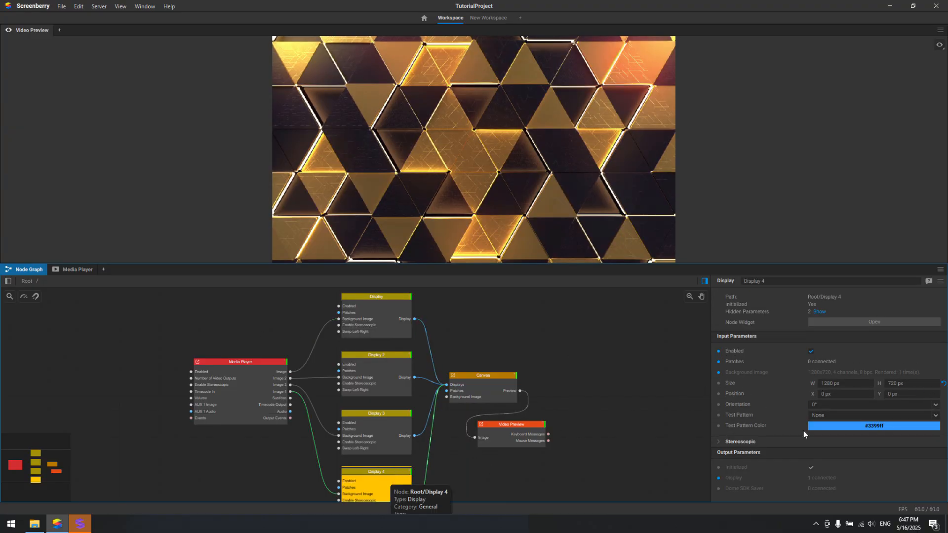
click(825, 385)
text(450)
click(894, 383)
text(280)
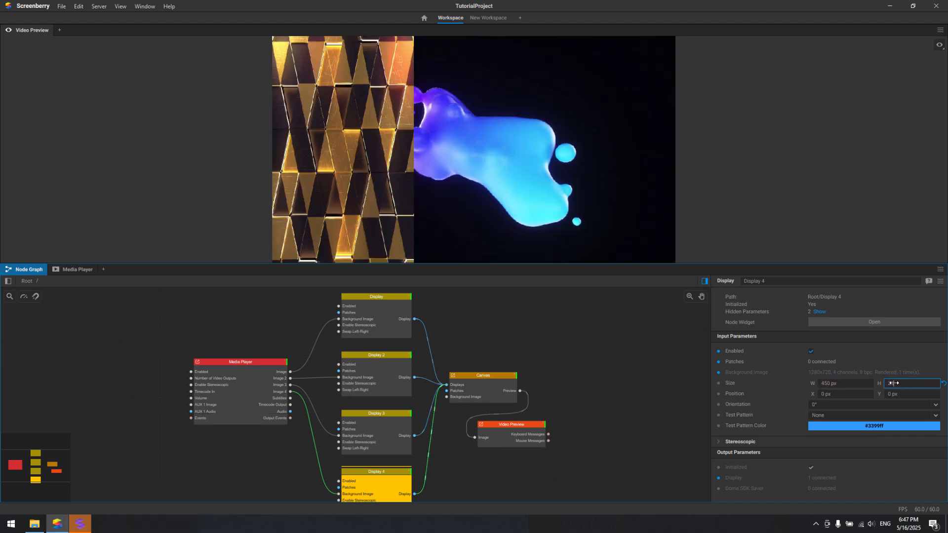
key(Return)
drag(846, 394, 946, 395)
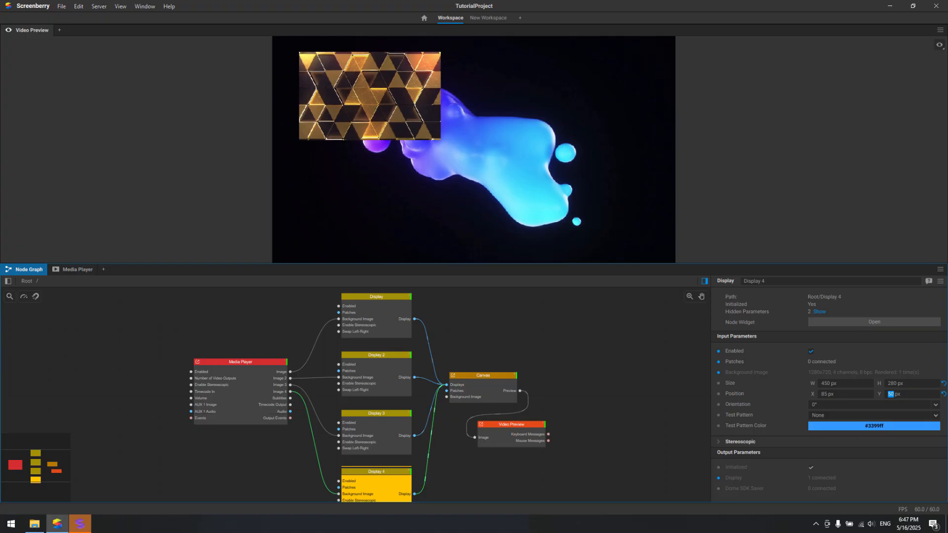
Set Display 3's size to 450 × 280 px and position it in the upper-right area of the canvas, level with Display 4.
click(370, 417)
click(829, 383)
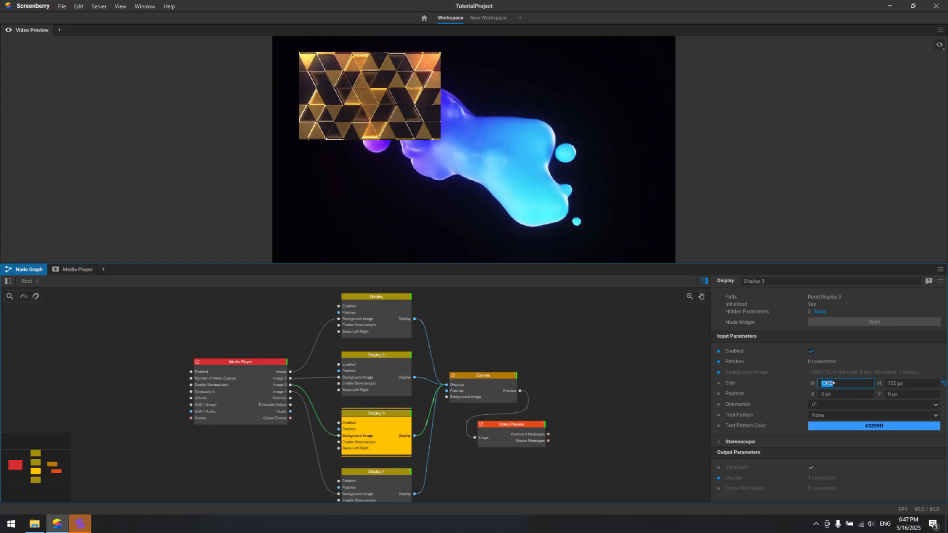
click(898, 385)
text(280)
key(Return)
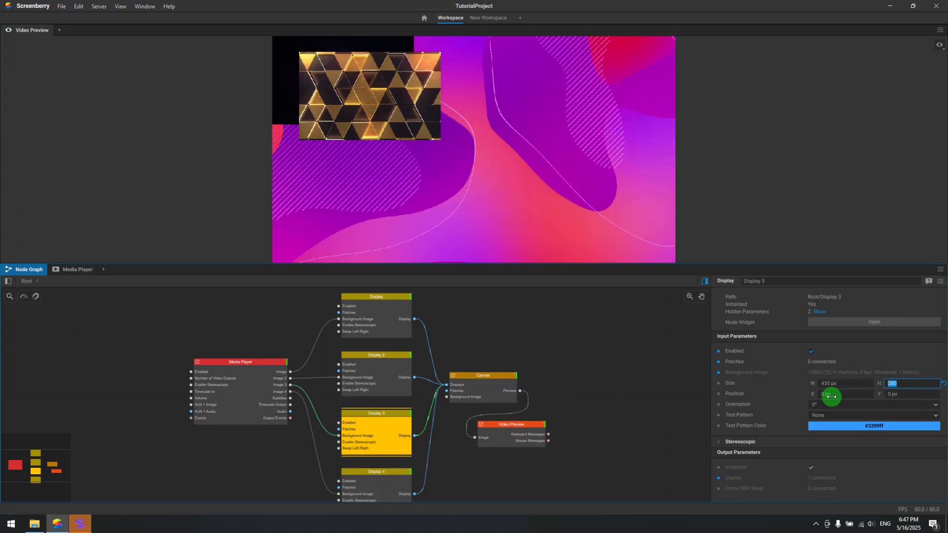
drag(830, 396, 909, 395)
Set Display 2's size to 450 × 280 px and position it at about X 86 px in the lower-left area of the canvas.
click(367, 377)
click(831, 383)
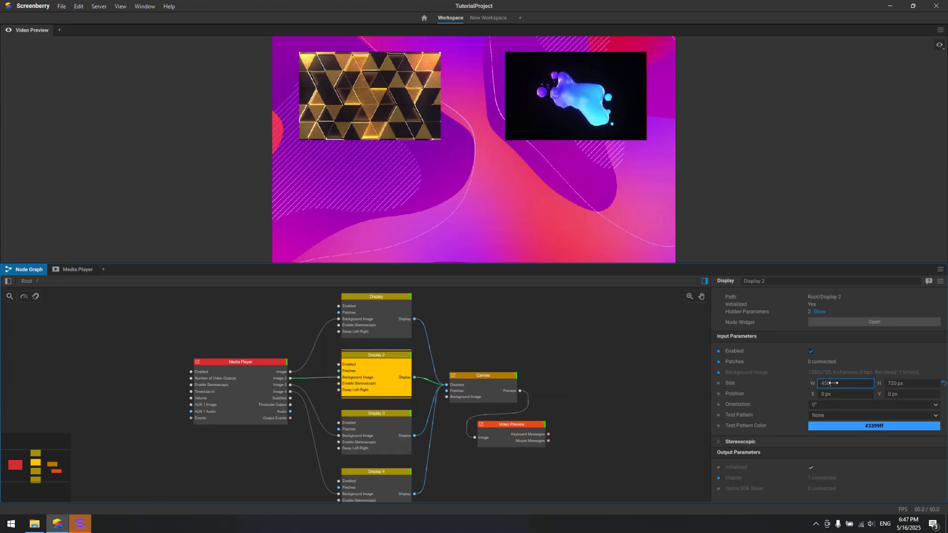
click(896, 383)
text(280)
drag(829, 394, 946, 394)
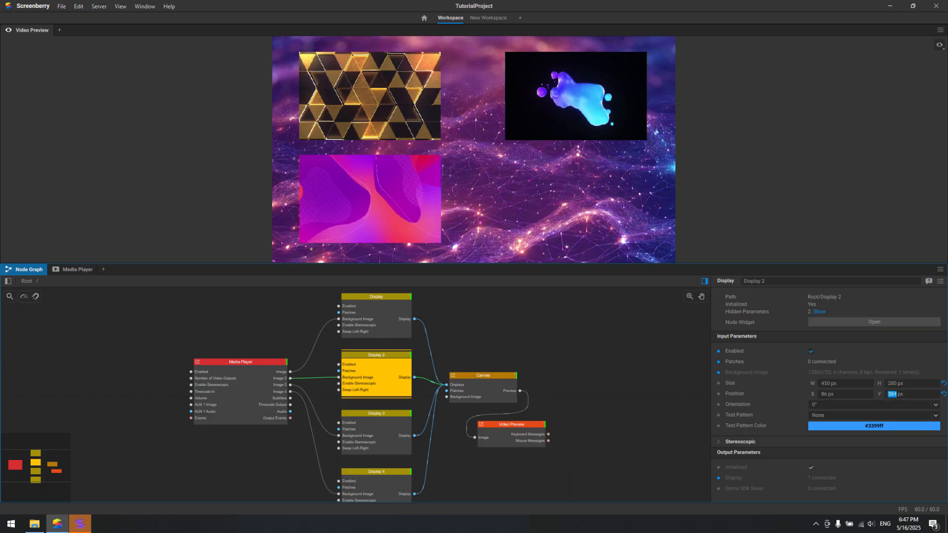
Dock the Video Preview to the right of the Media Player and hide the Media Player's item settings.
click(81, 269)
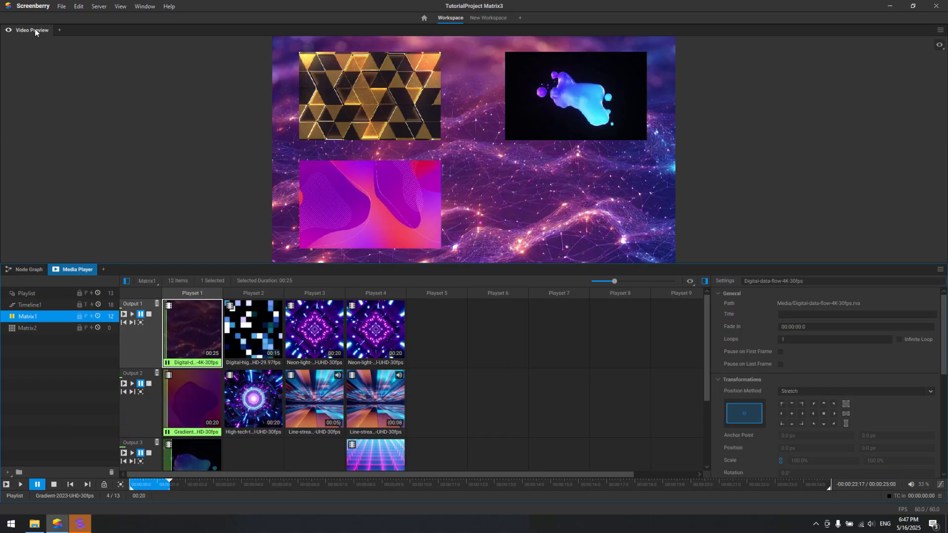
drag(34, 29, 808, 240)
click(78, 30)
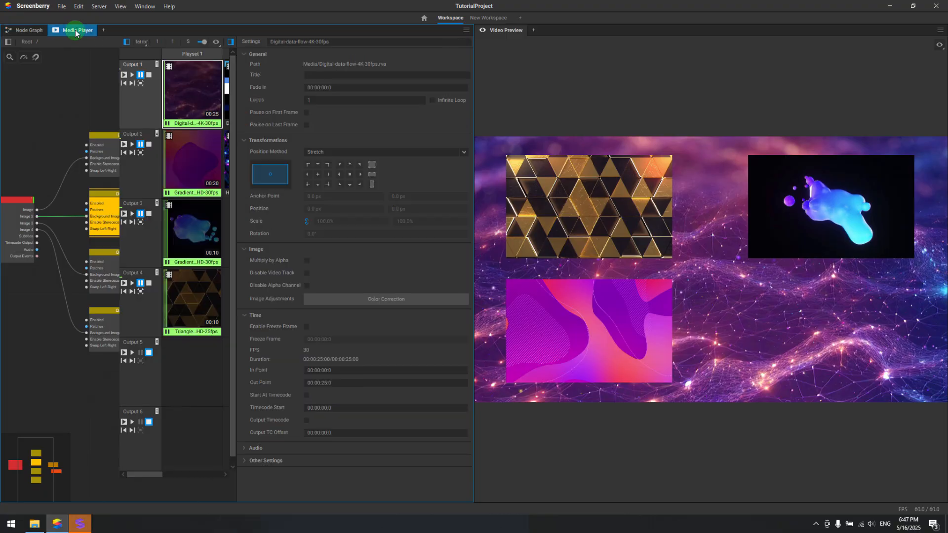
click(231, 42)
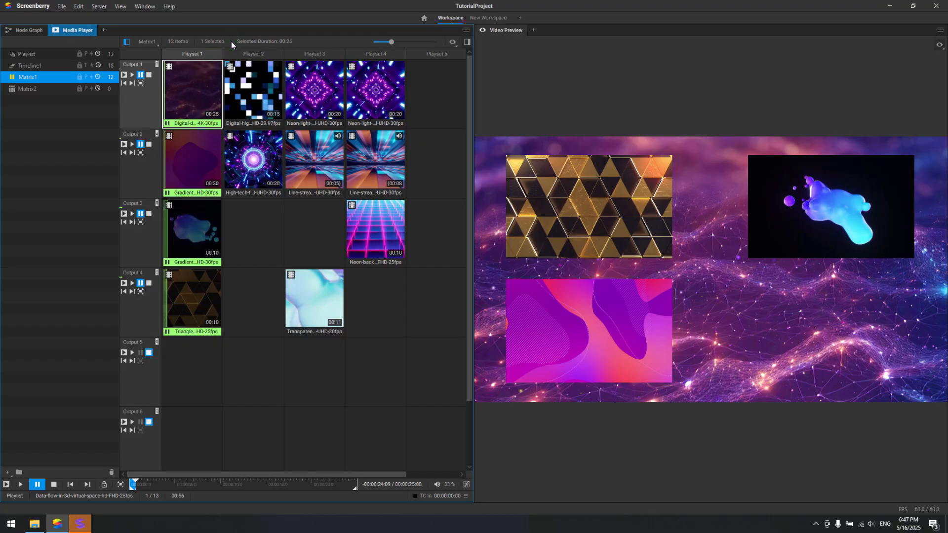
Play the entire Playset 1 column of Matrix1.
right_click(202, 51)
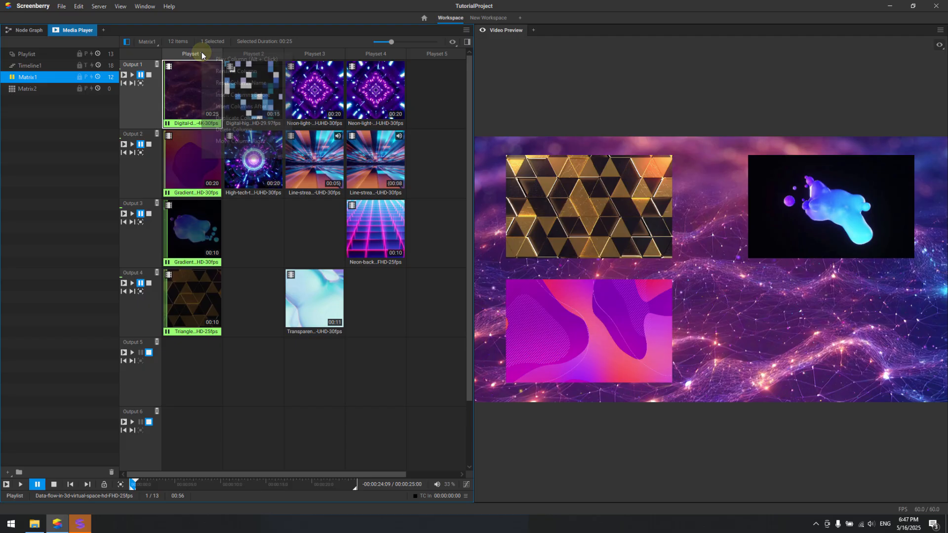
click(219, 60)
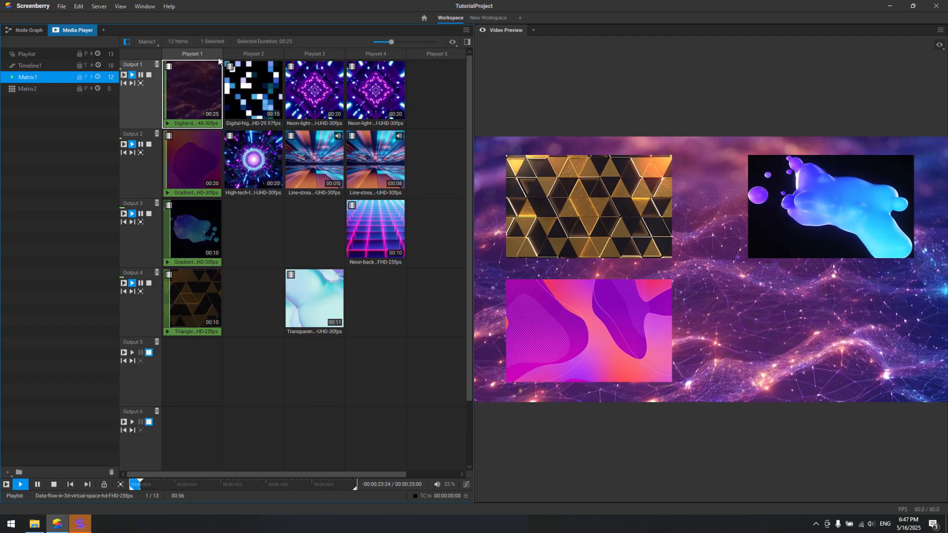